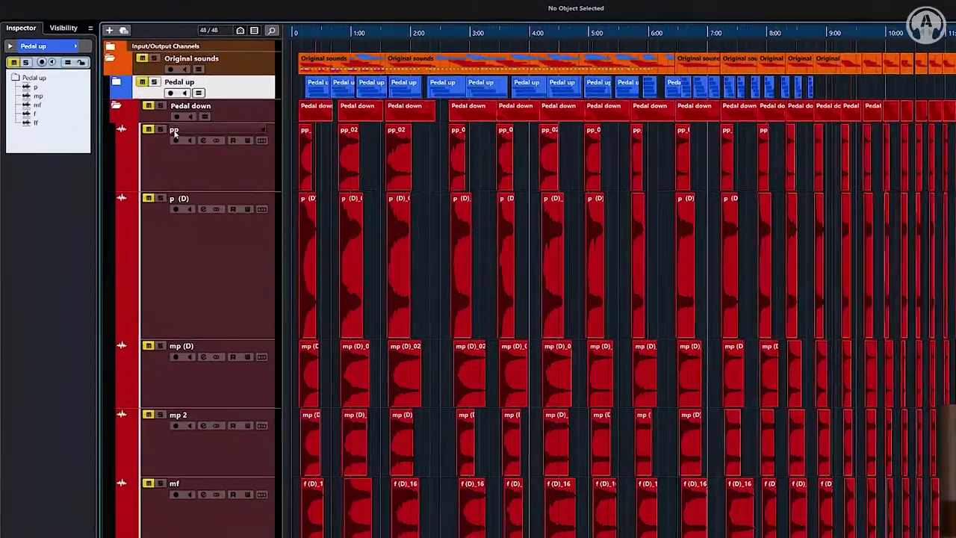
- Expand the Pedal up folder and move the long p_06 recording on the p track earlier, to start at 9:47.927
scroll(149, 170, "down", 2)
scroll(193, 255, "down", 2)
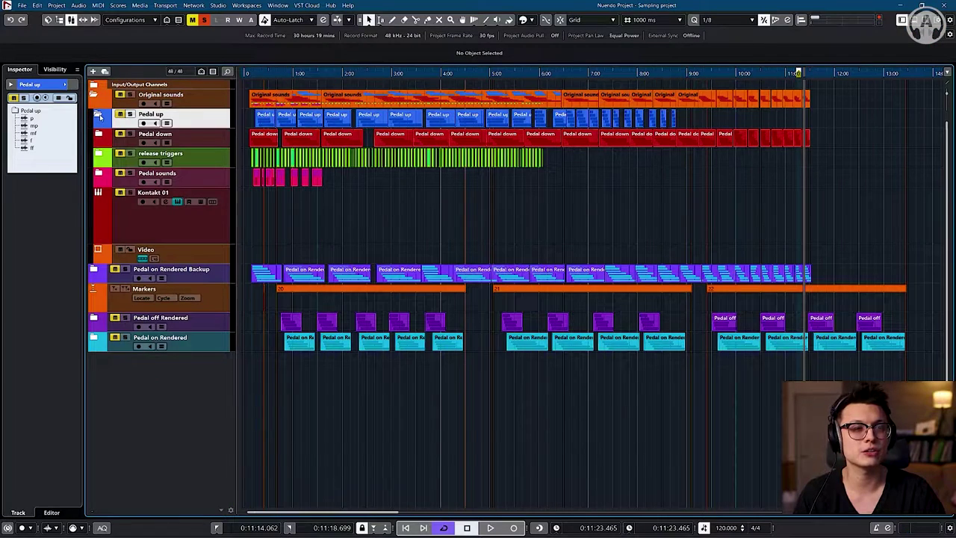
left_click(98, 115)
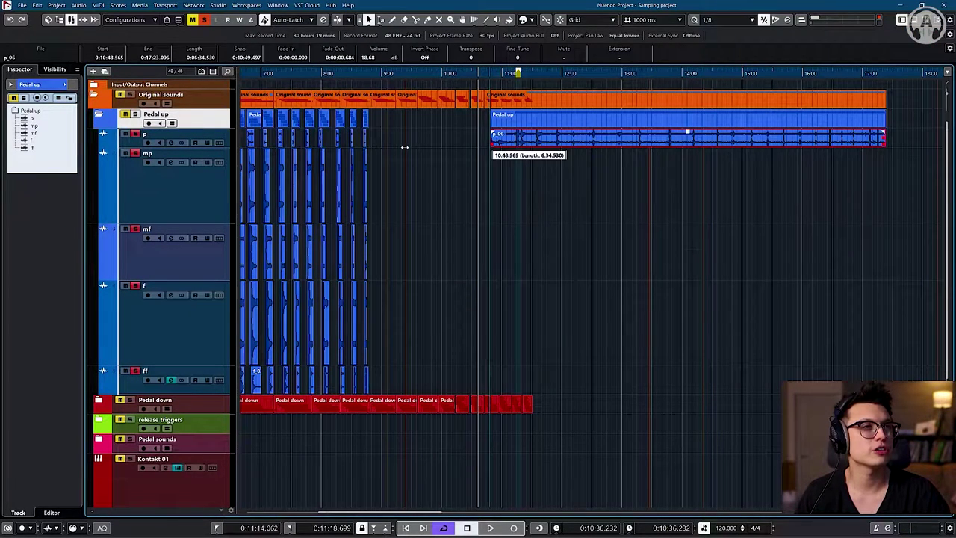
left_click_drag(493, 142, 433, 142)
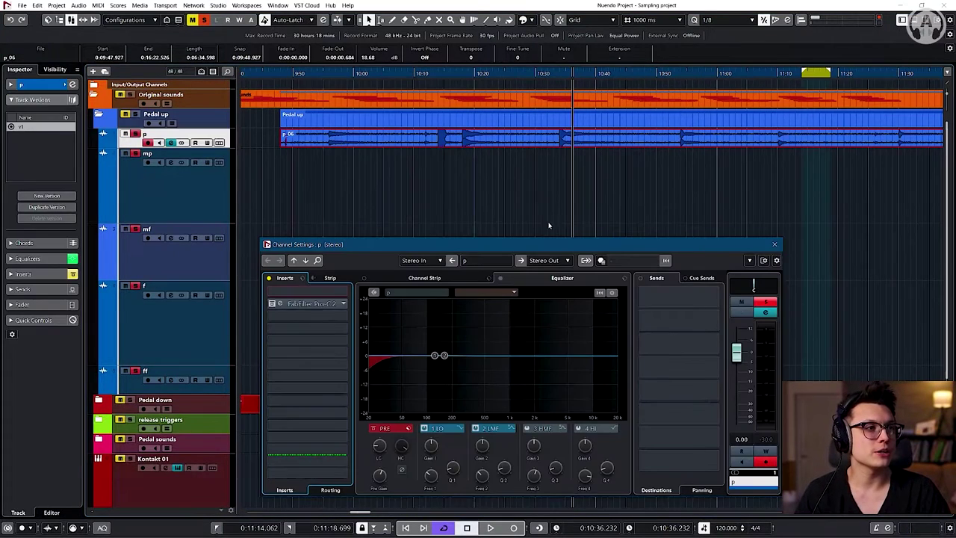
- Move the channel settings window out of the way and play p_06 from 10:07.969 to hear its background noise
left_click_drag(508, 244, 557, 187)
left_click_drag(483, 187, 546, 180)
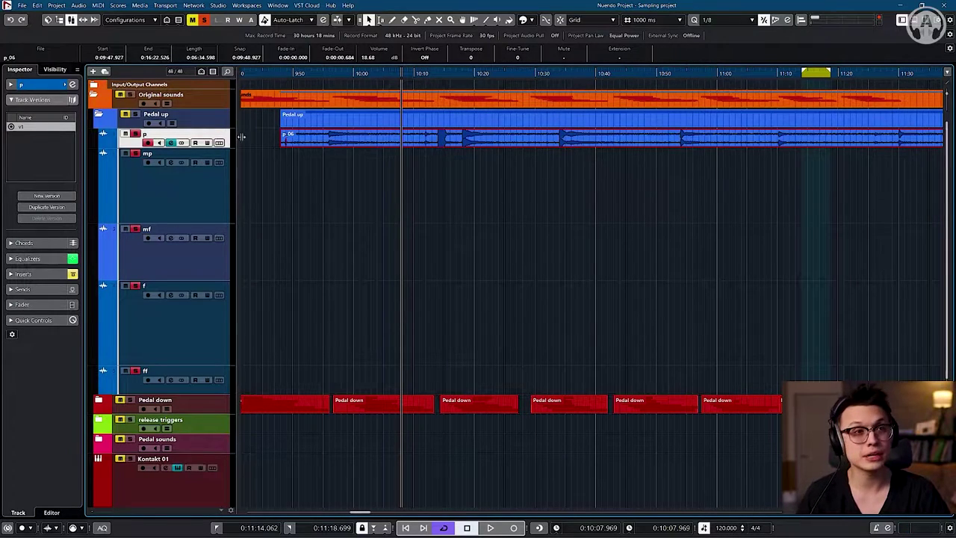
key("space")
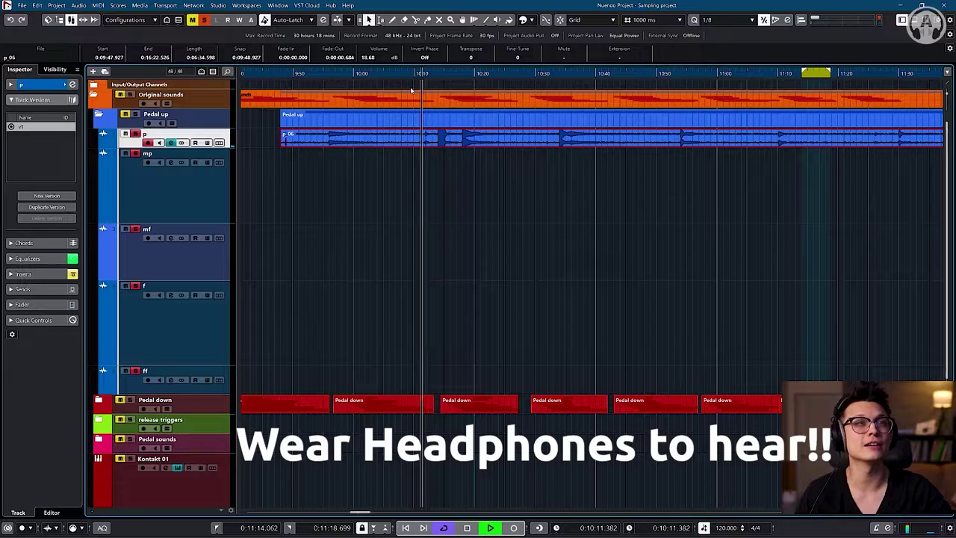
key("space")
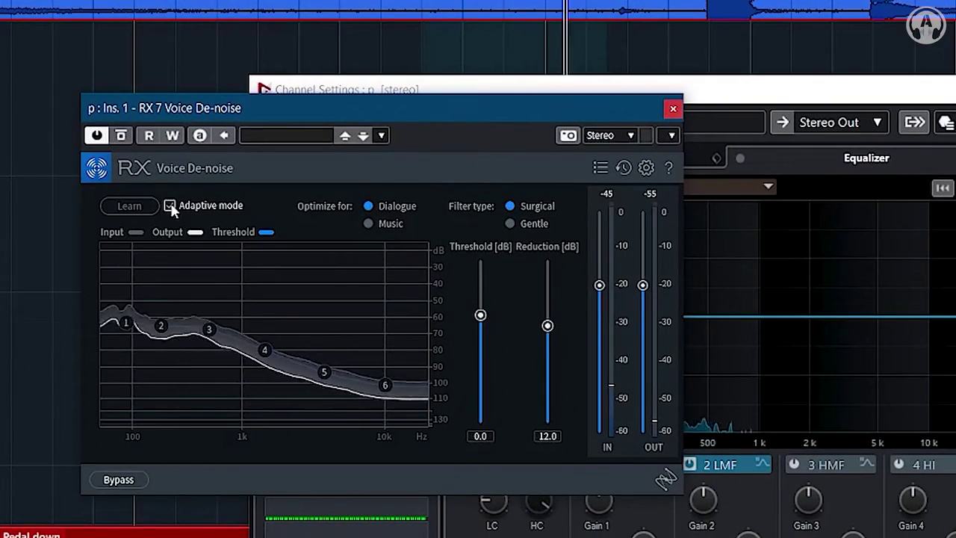
- Turn off Adaptive mode in RX 7 Voice De-noise, choose the Gentle filter type and optimize for Music
left_click(324, 237)
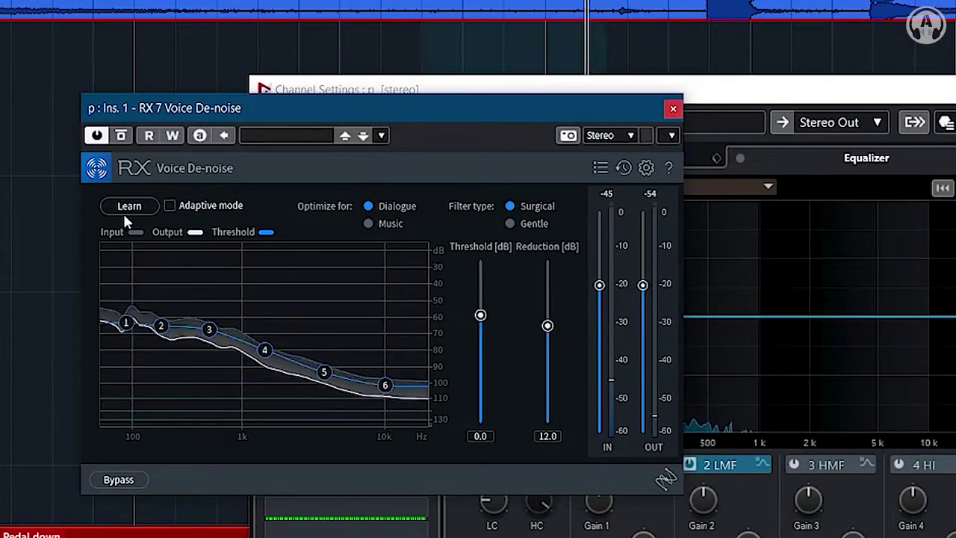
left_click(510, 223)
left_click(368, 225)
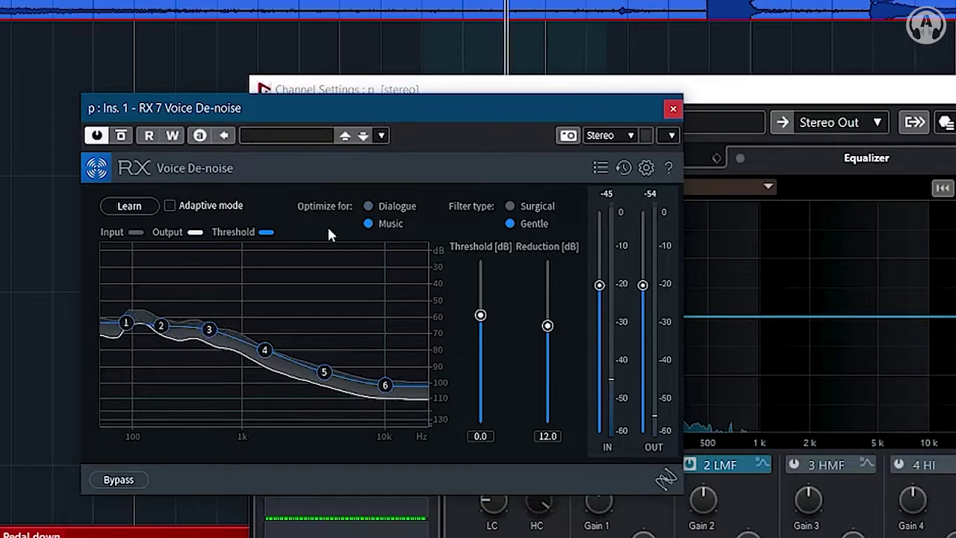
- Learn the noise profile from the playing section of p_06 and close the RX 7 Voice De-noise window
left_click(127, 207)
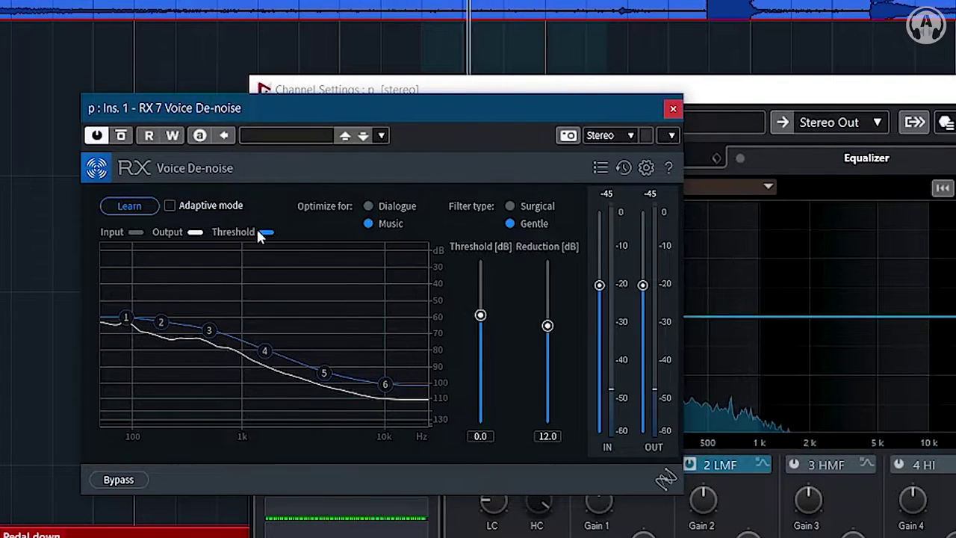
left_click(139, 207)
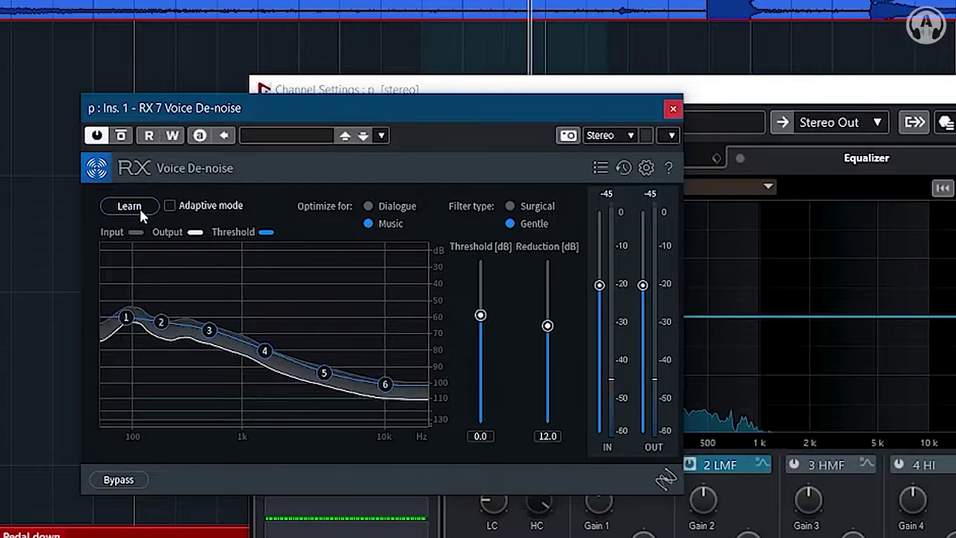
left_click(673, 109)
left_click_drag(803, 98, 817, 241)
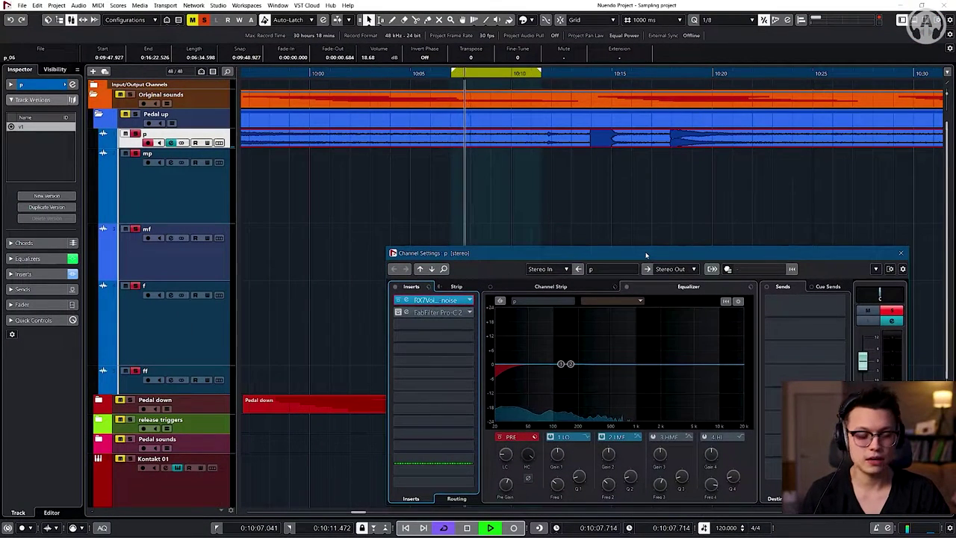
- Turn off cycle playback and play the denoised p_06 recording from 10:13.641
scroll(594, 162, "down", 2)
key("space")
left_click(589, 72)
key("KP_Divide")
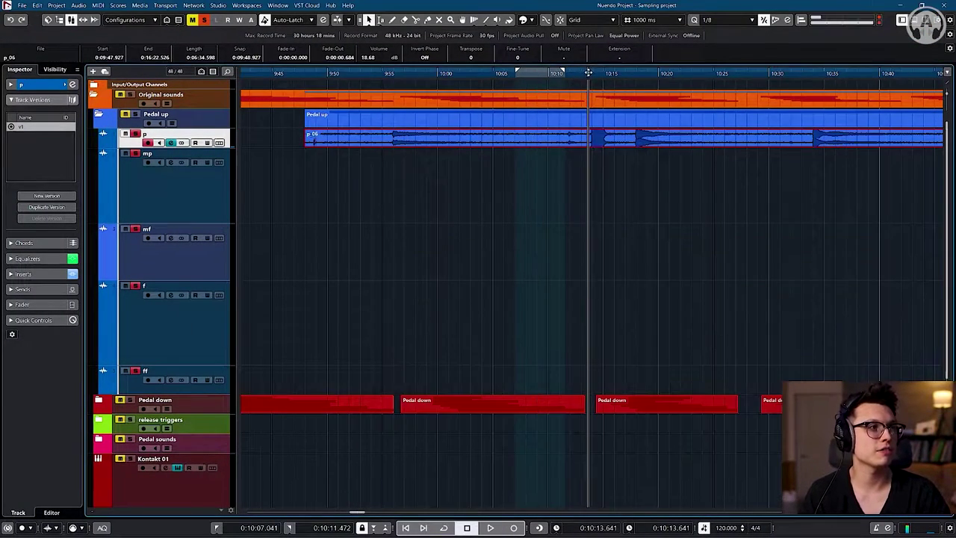
key("space")
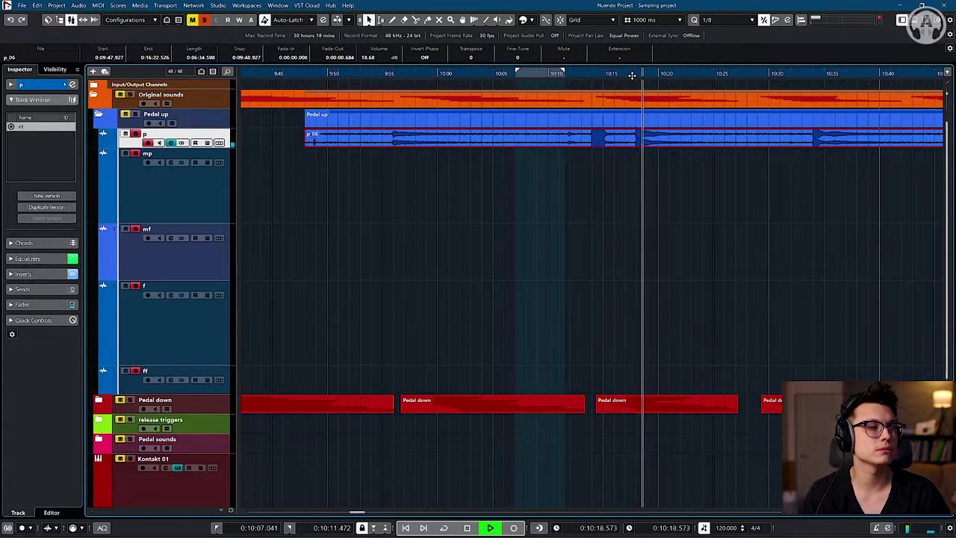
key("space")
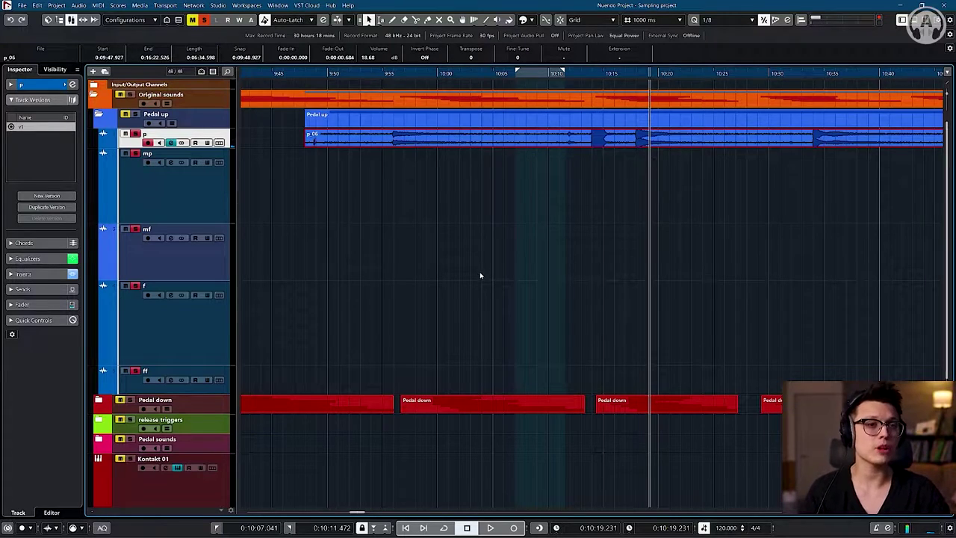
- Collapse the Pedal up folder and expand the Pedal off Rendered folder to show its five dynamics tracks
left_click(98, 115)
left_click(96, 316)
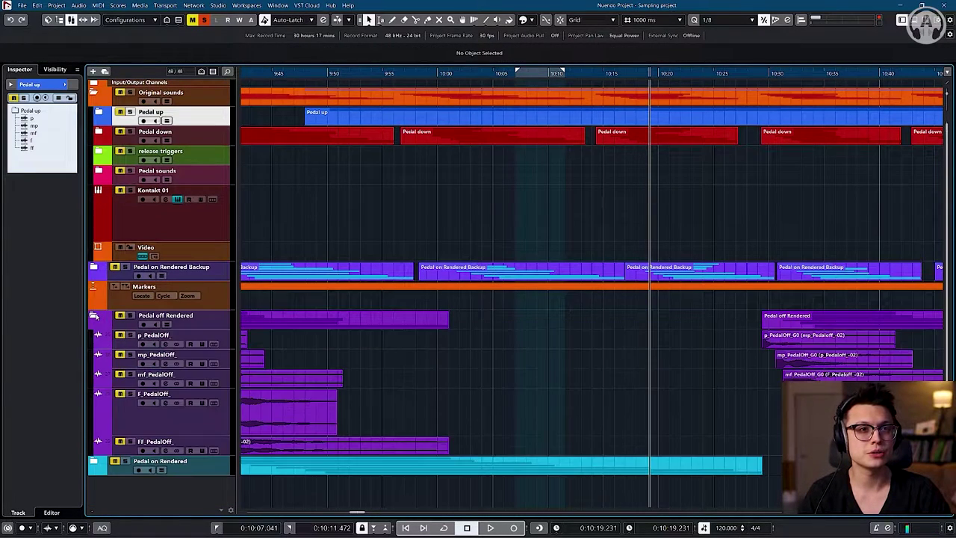
key("g")
key("g")
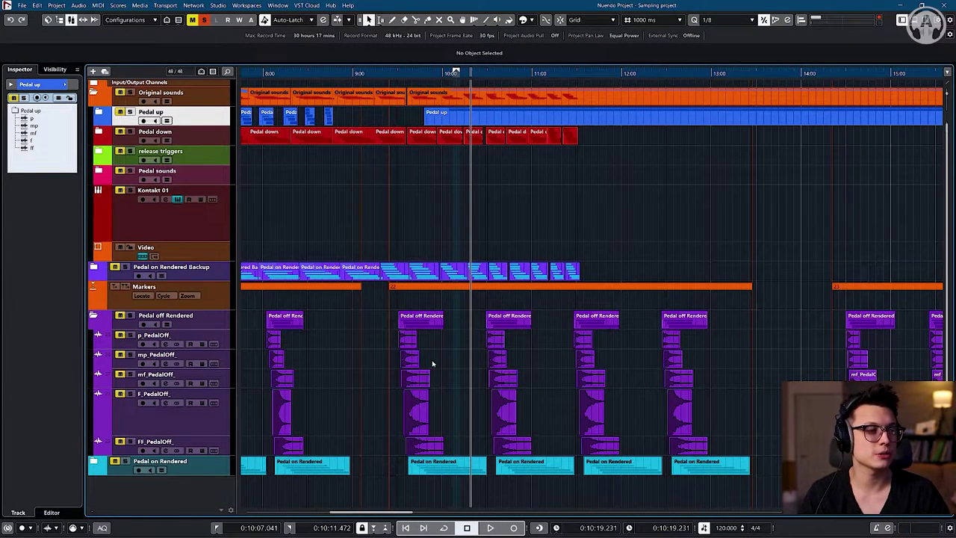
key("g")
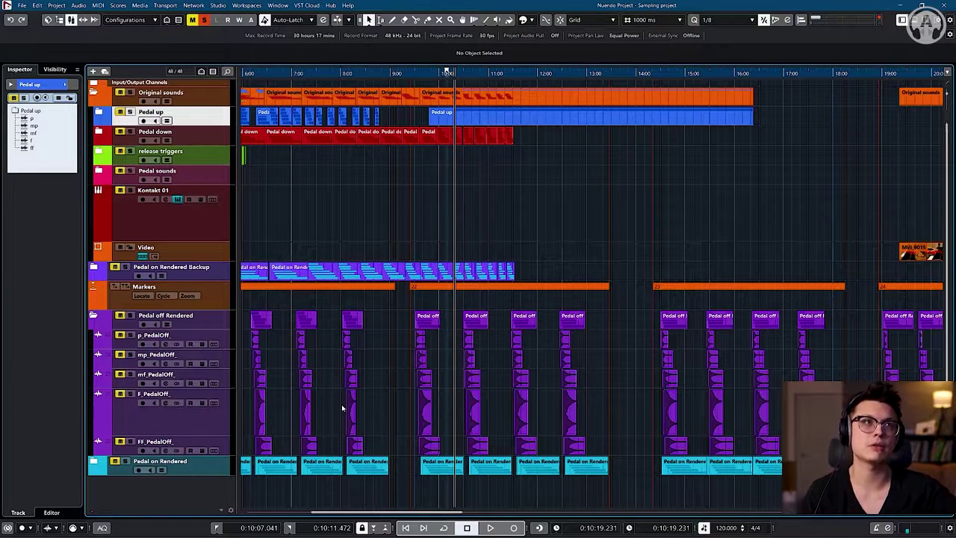
key("h")
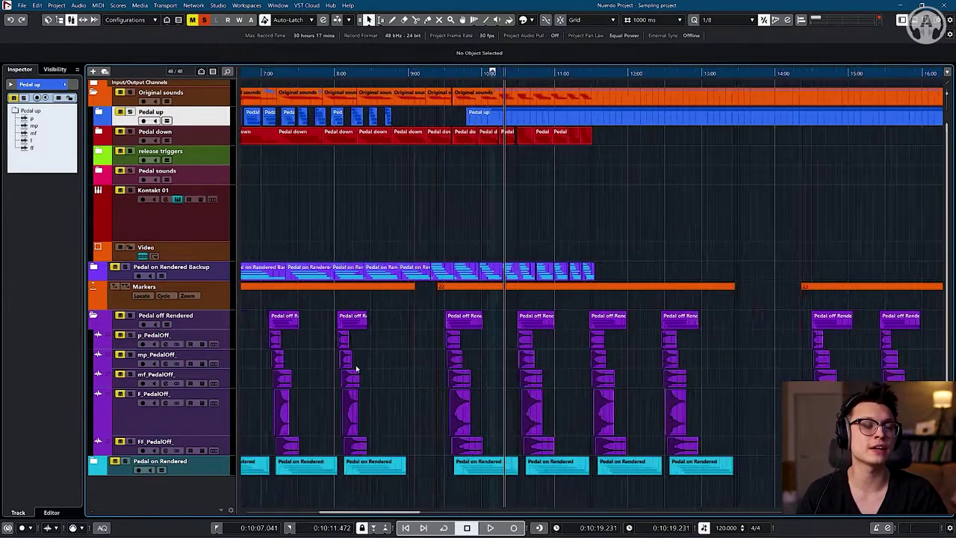
- Examine how the D0 clips are staggered across the p, mp, mf, F and FF PedalOff tracks
scroll(356, 368, "up", 2)
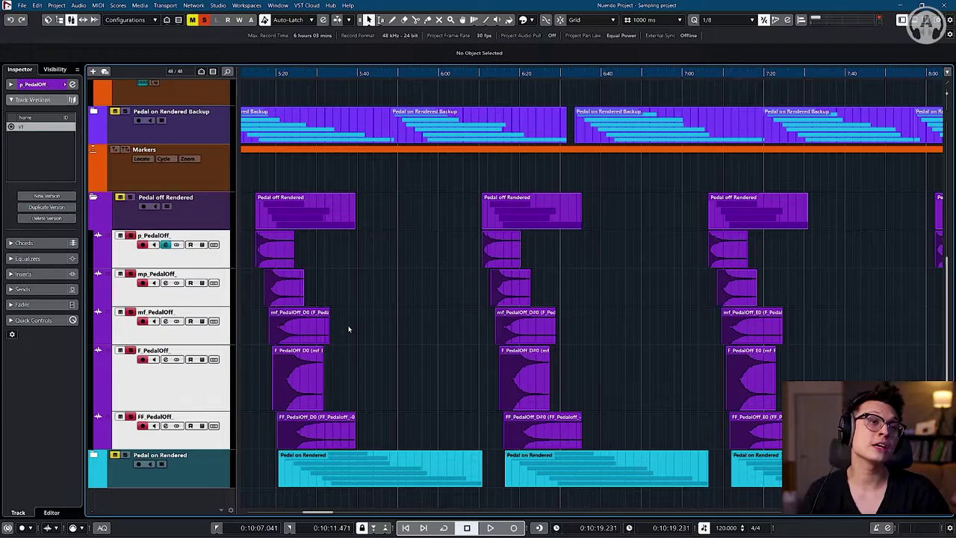
scroll(302, 339, "up", 2)
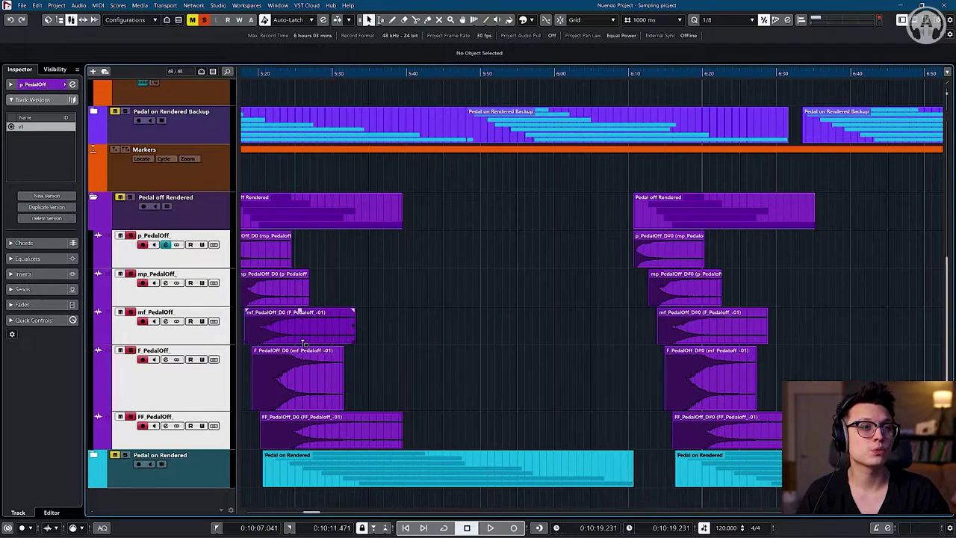
scroll(303, 336, "down", 2)
scroll(301, 326, "left", 2)
scroll(420, 367, "up", 3)
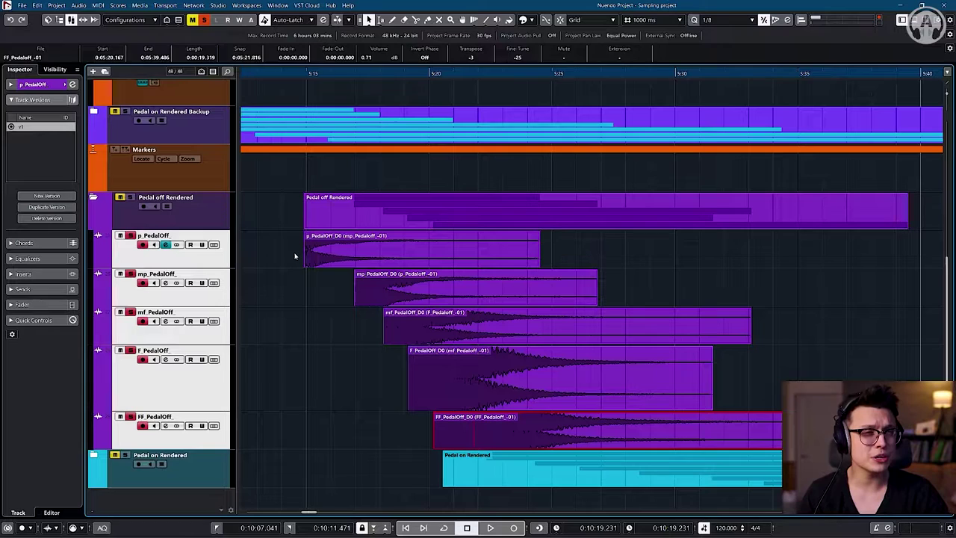
left_click(294, 256)
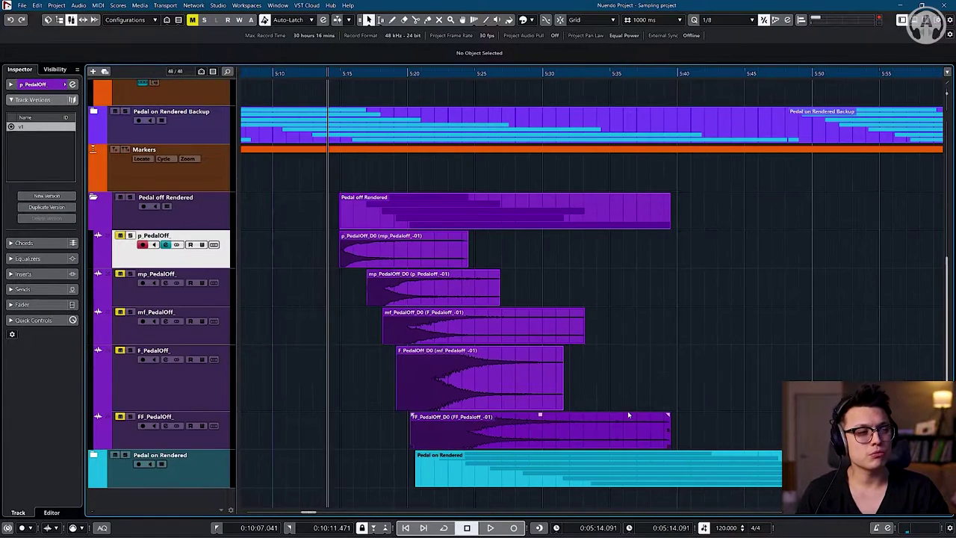
scroll(596, 408, "down", 3)
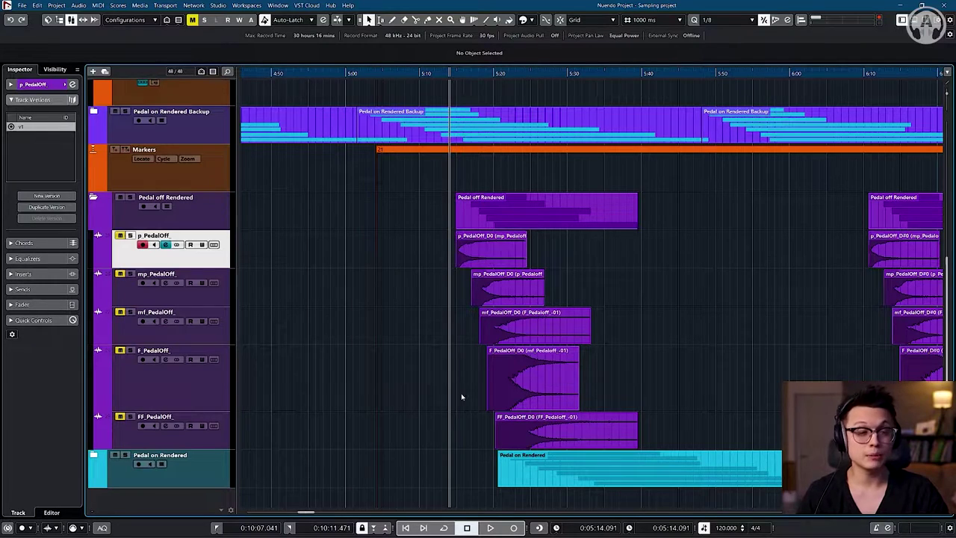
left_click(542, 381)
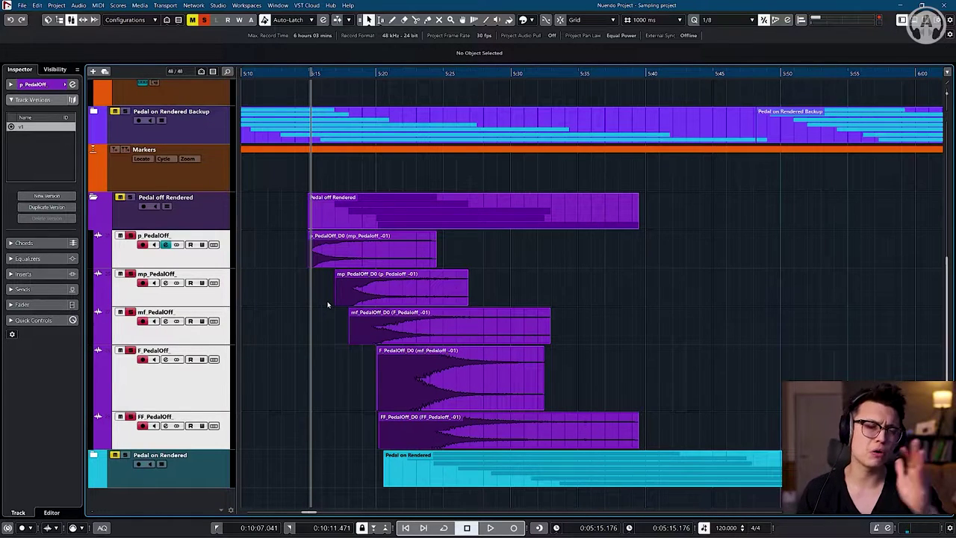
- Move the mp and mf D0 clips earlier, with the mf clip starting at 5:17.669, and play them
left_click_drag(443, 327, 504, 327)
mouse_move(404, 292)
left_mouse_down()
mouse_move(722, 329)
mouse_move(394, 291)
left_mouse_up()
left_click_drag(463, 329, 394, 329)
key("space")
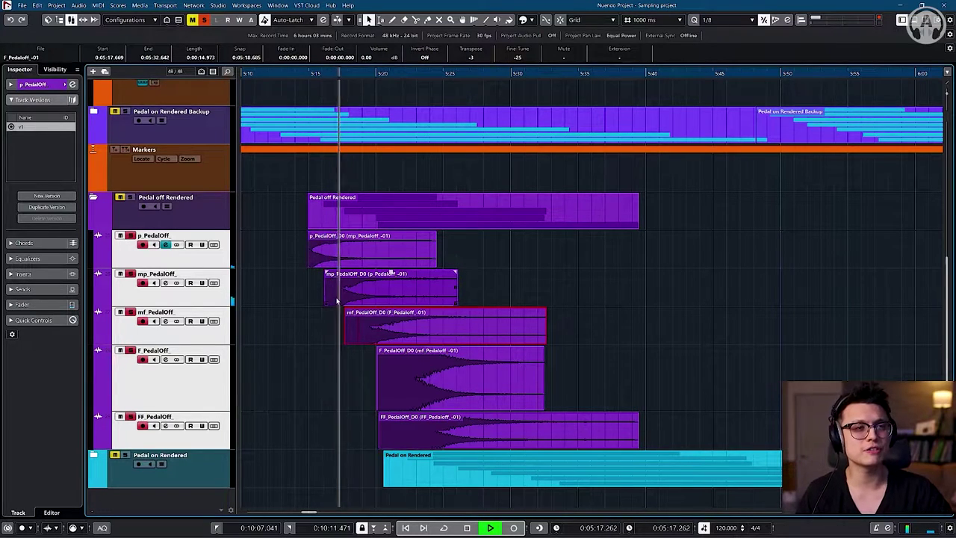
key("space")
- Move the F and FF D0 clips earlier, with the FF clip starting at 5:19.111, and play the D0 sequence
left_click_drag(404, 377, 383, 378)
left_click_drag(408, 422, 401, 430)
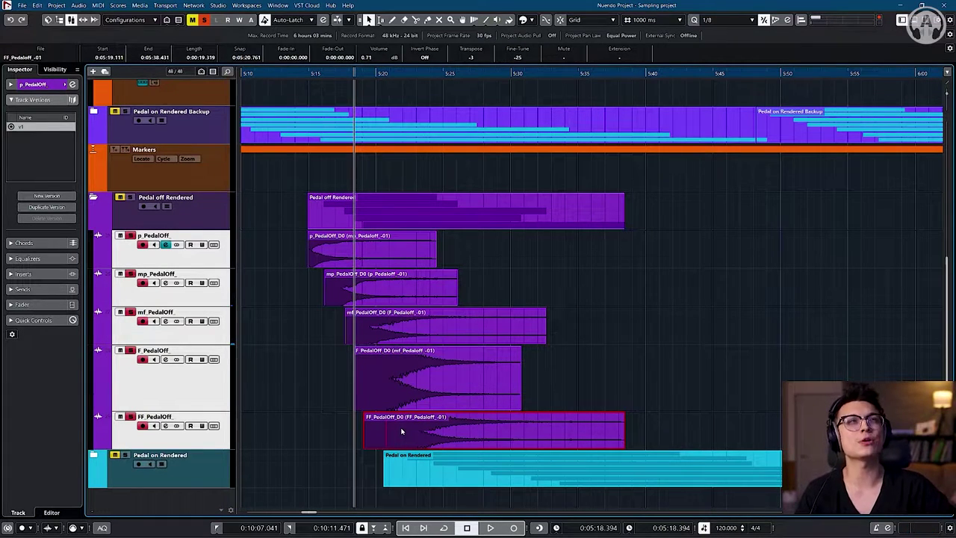
left_click(306, 259)
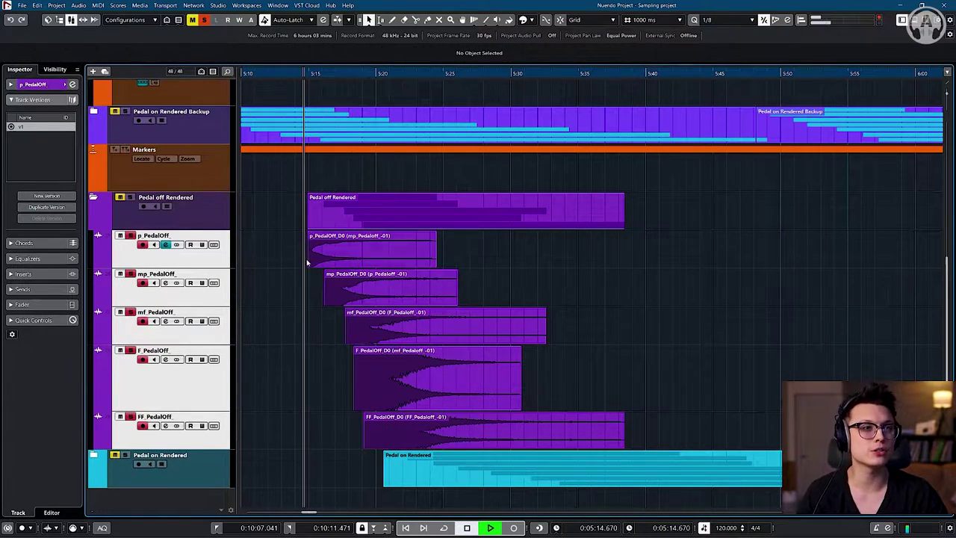
key("space")
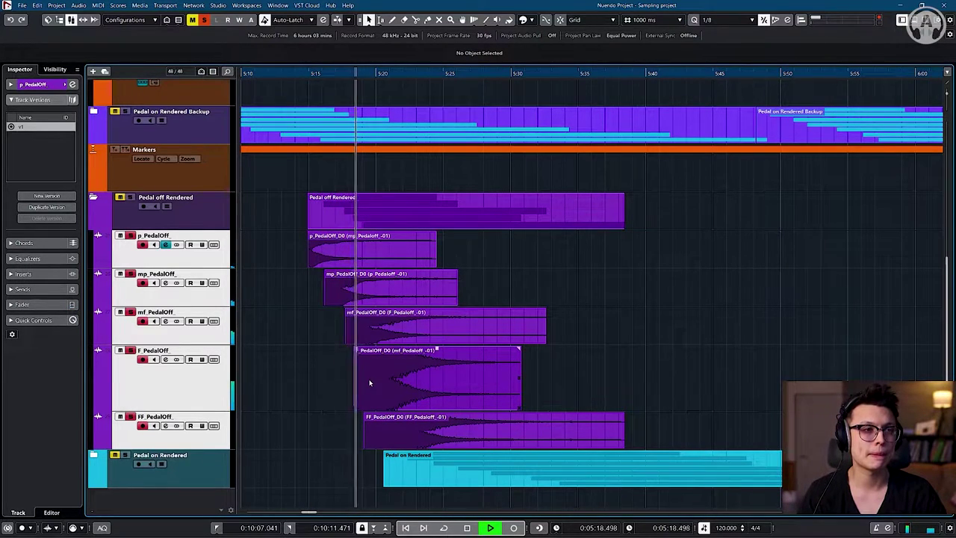
key("space")
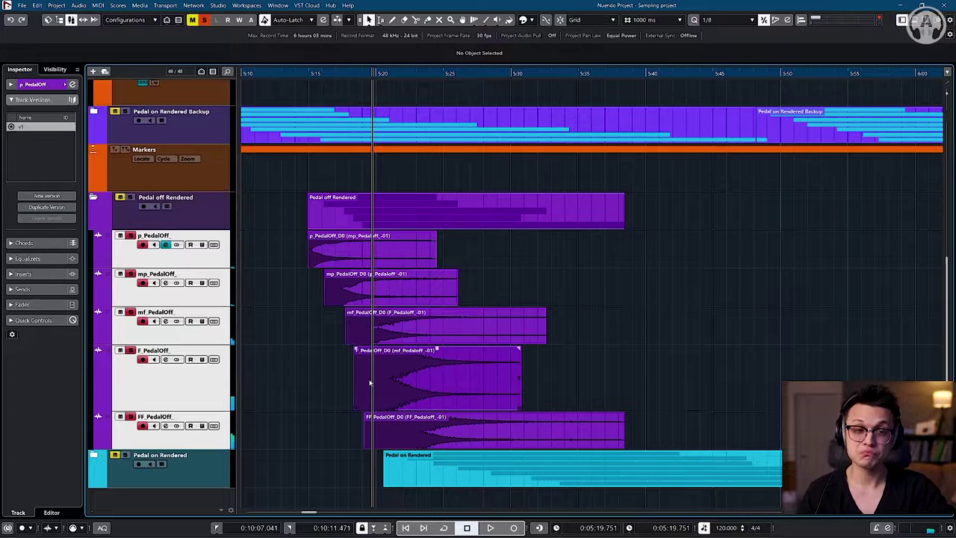
- Examine the arrangement of all Pedal off and Pedal on Rendered samples across the whole project timeline
key("g")
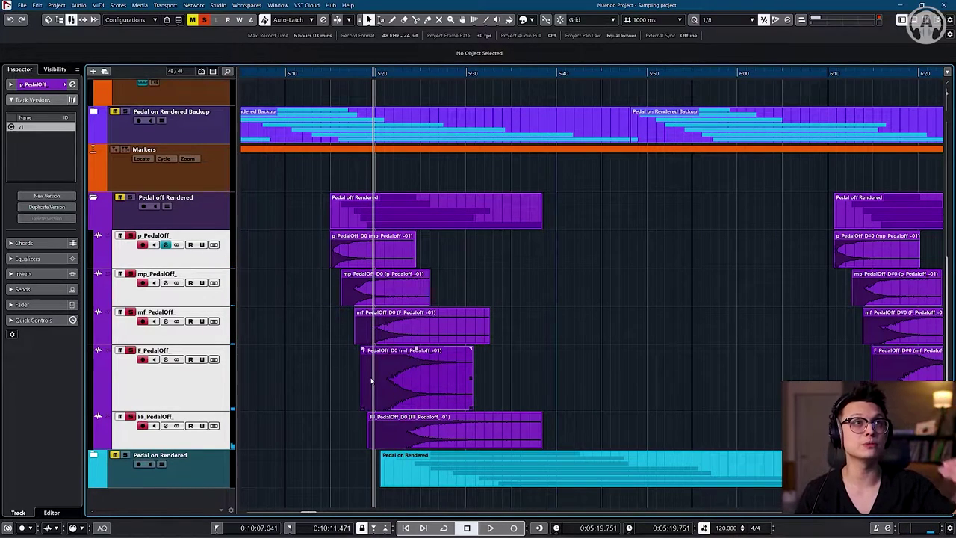
key("g")
key("g")
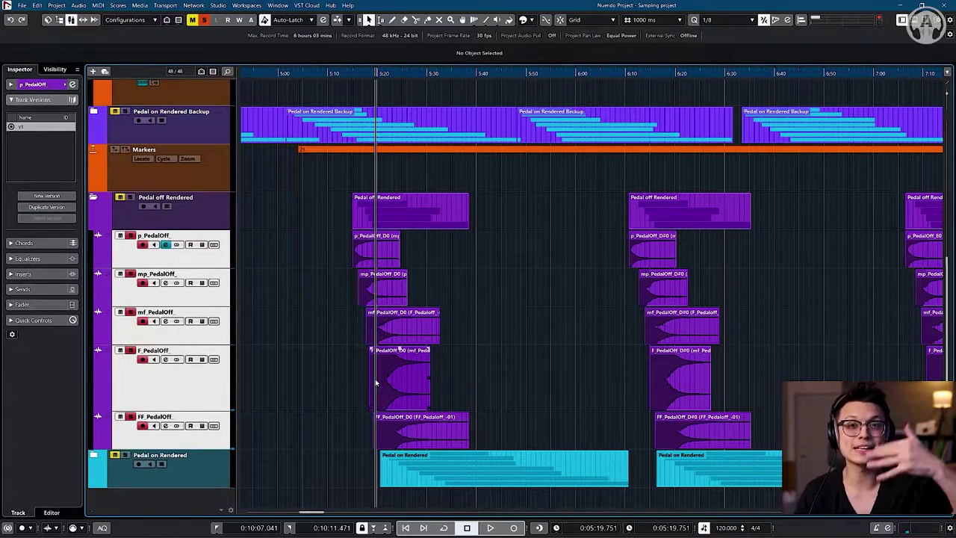
key("g")
key("g")
key("g")
key("g")
key("g")
key("g")
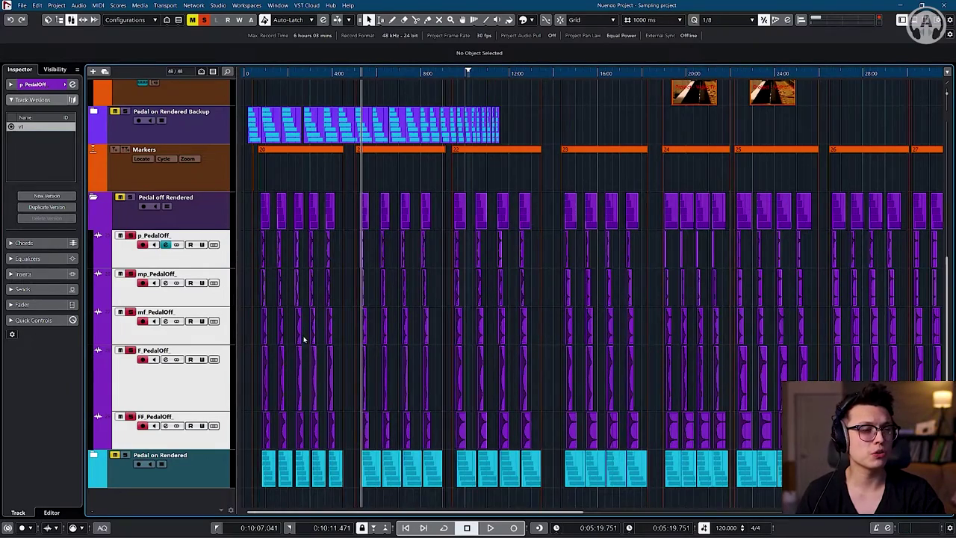
key("h")
key("h")
key("h")
key("h")
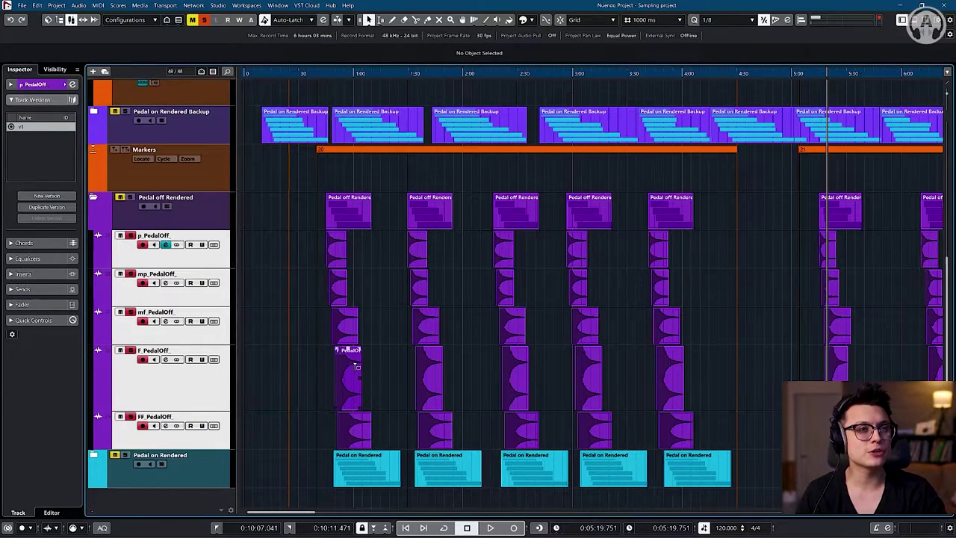
key("g")
key("g")
key("g")
key("g")
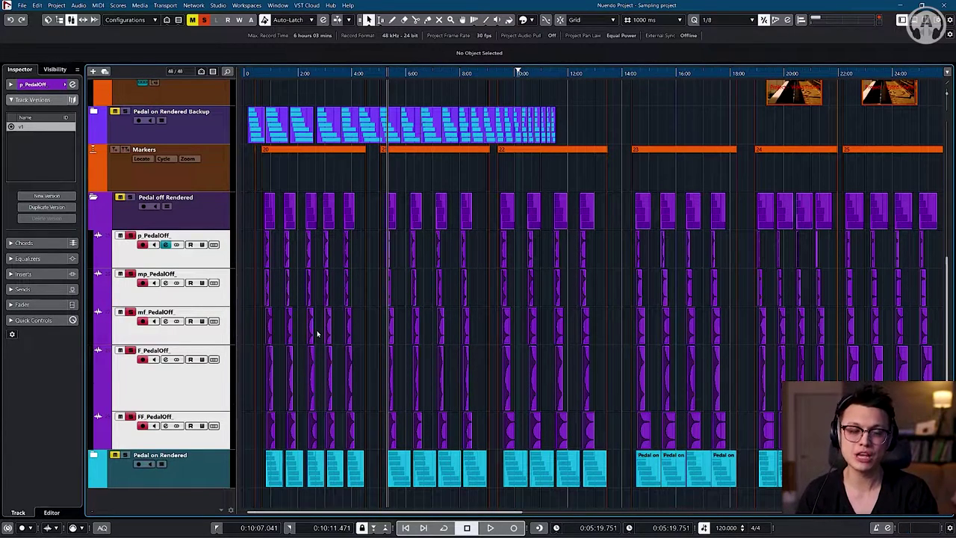
key("h")
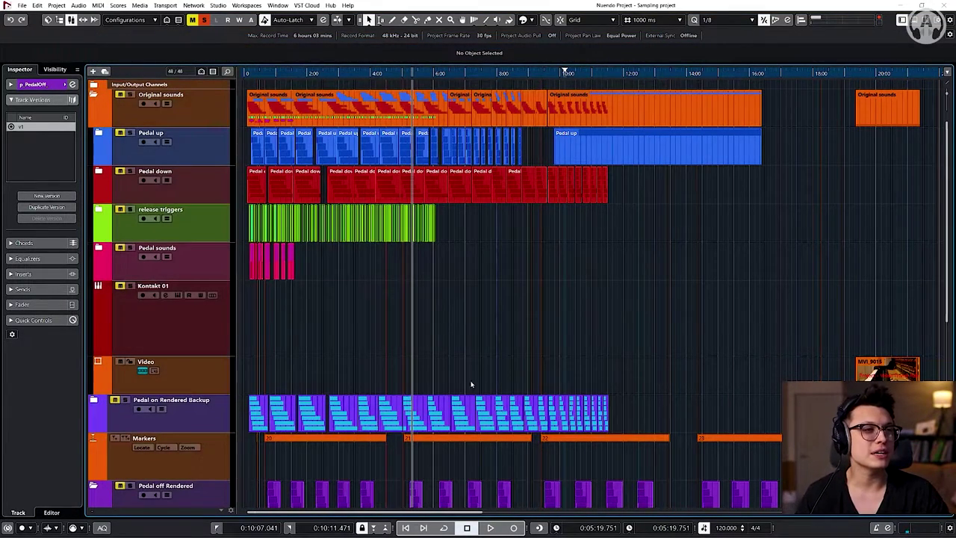
- Examine the A-1 clips on the PedalOff tracks at the start of the rendered samples
scroll(453, 384, "down", 6)
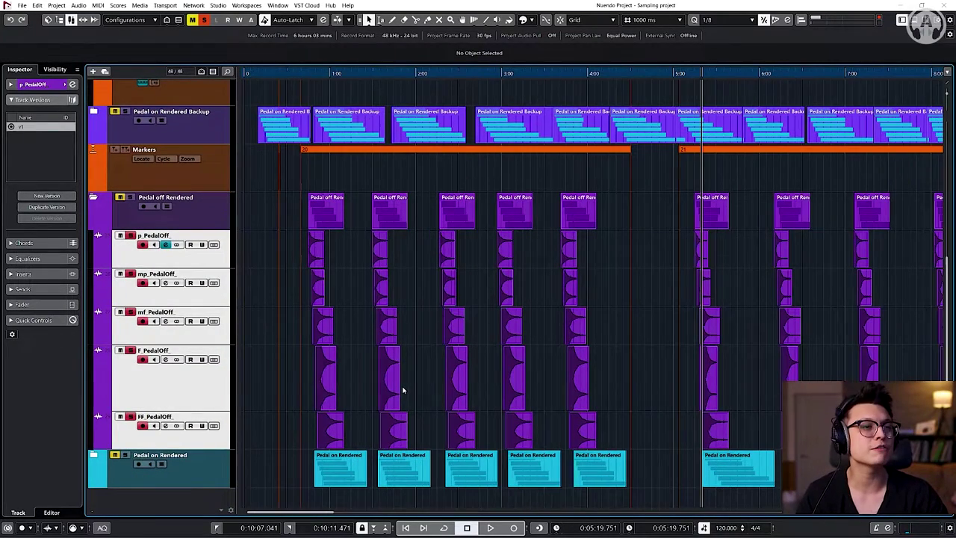
scroll(311, 378, "up", 4)
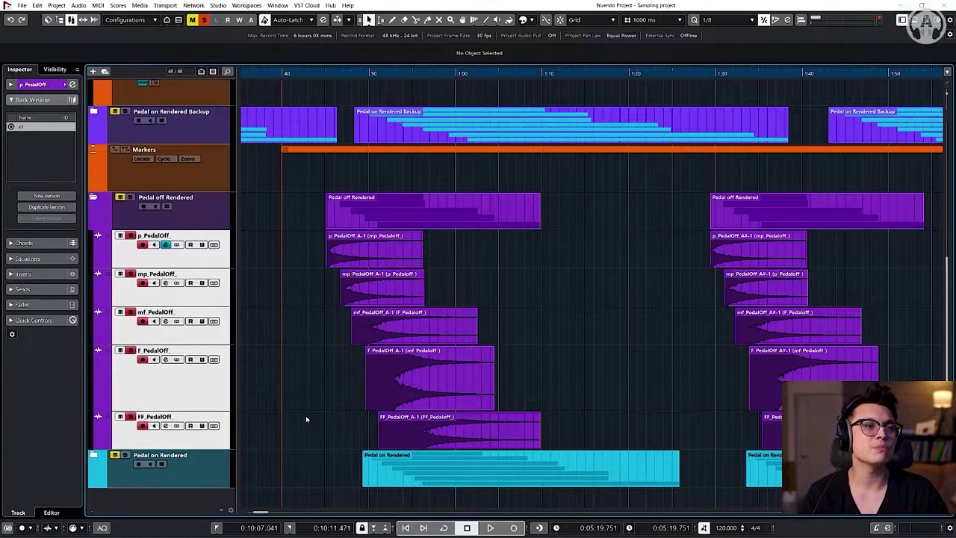
scroll(344, 415, "down", 3)
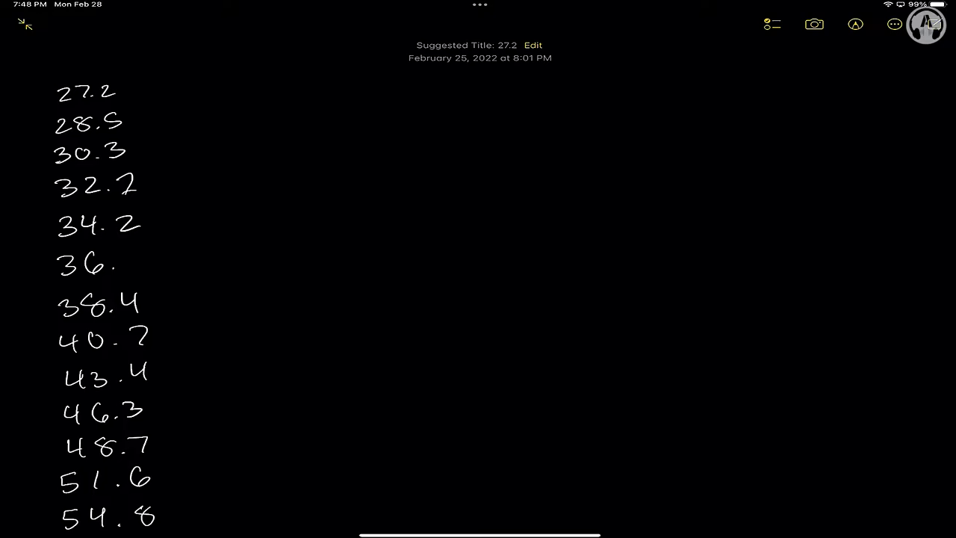
- Switch to the tablet notes and read through the handwritten list of note frequencies, including the F2, C#3 and F3 entries
scroll(103, 287, "down", 10)
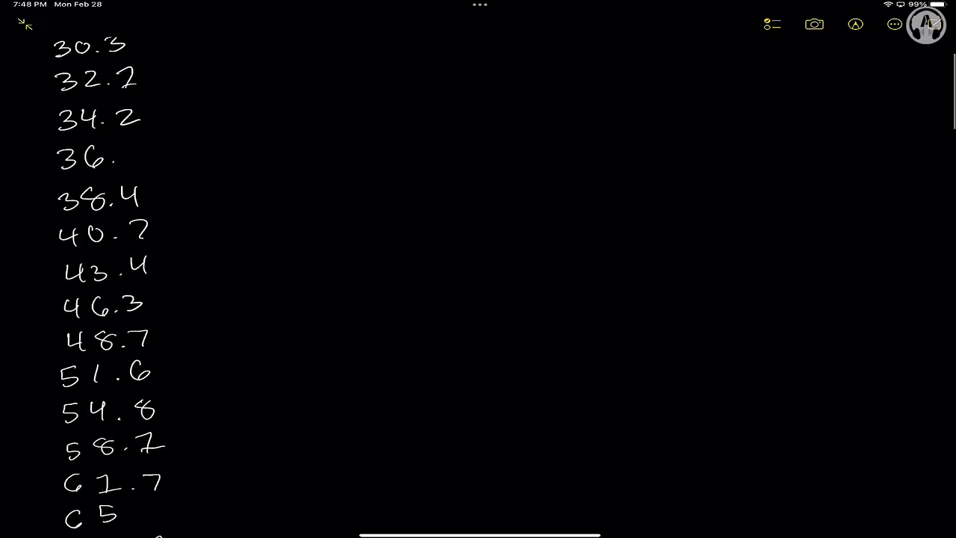
scroll(150, 287, "down", 15)
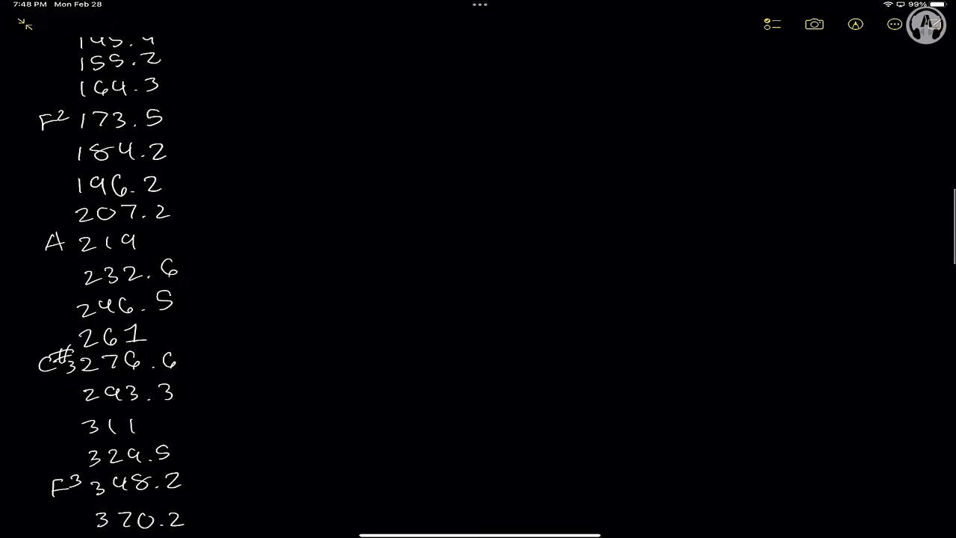
scroll(179, 287, "down", 15)
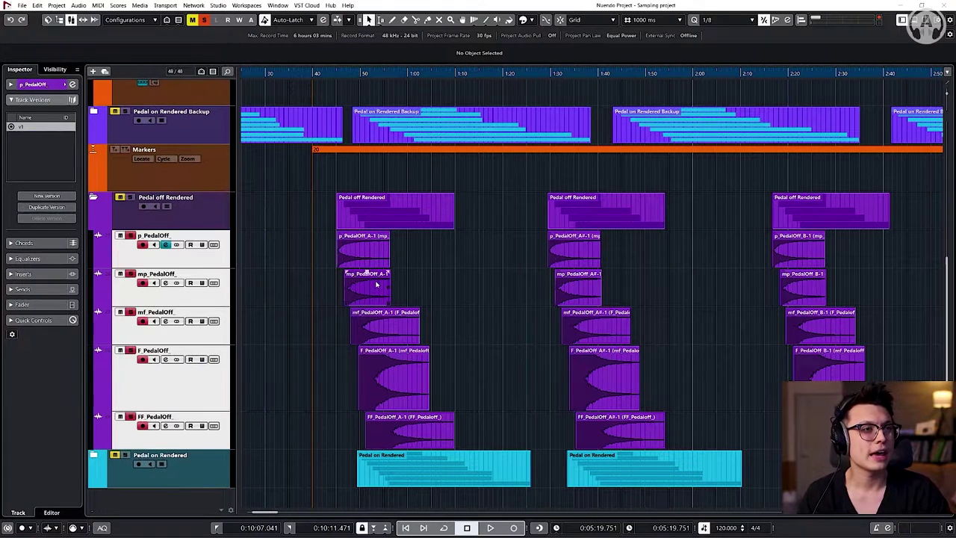
- Place the playhead just before the A-1 PedalOff clips in the Nuendo project and compare their stagger with the surrounding rendered and original groups
left_click(326, 302)
scroll(342, 316, "up", 4)
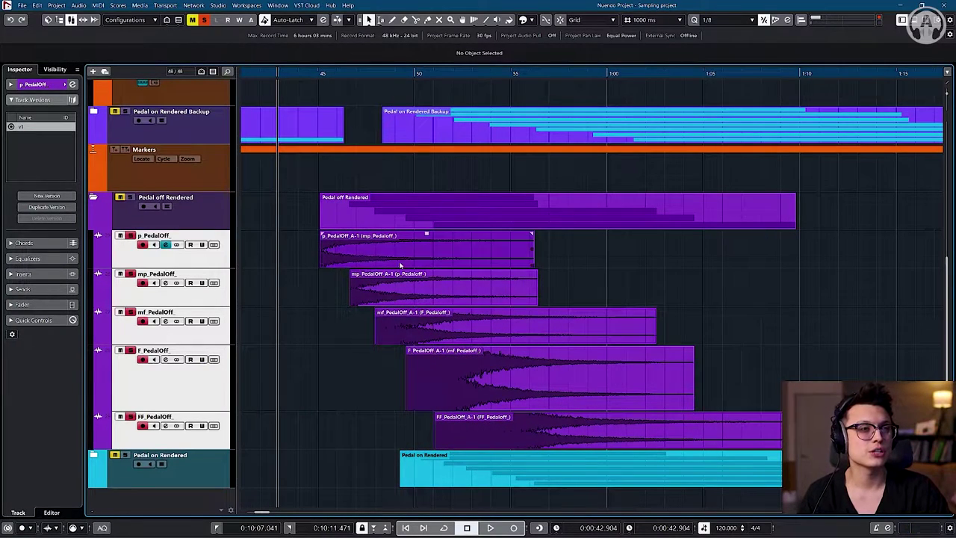
scroll(358, 319, "down", 5)
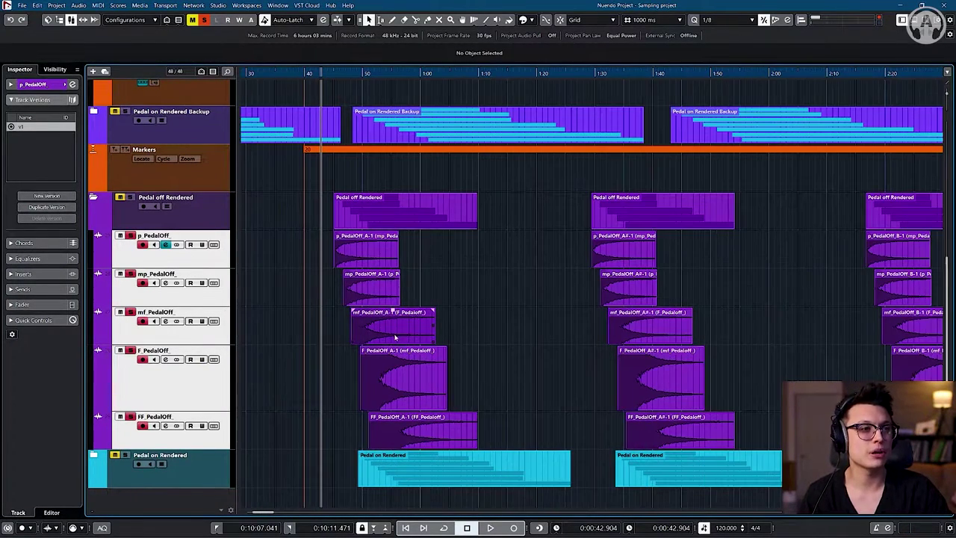
scroll(374, 306, "up", 1)
left_click(402, 298)
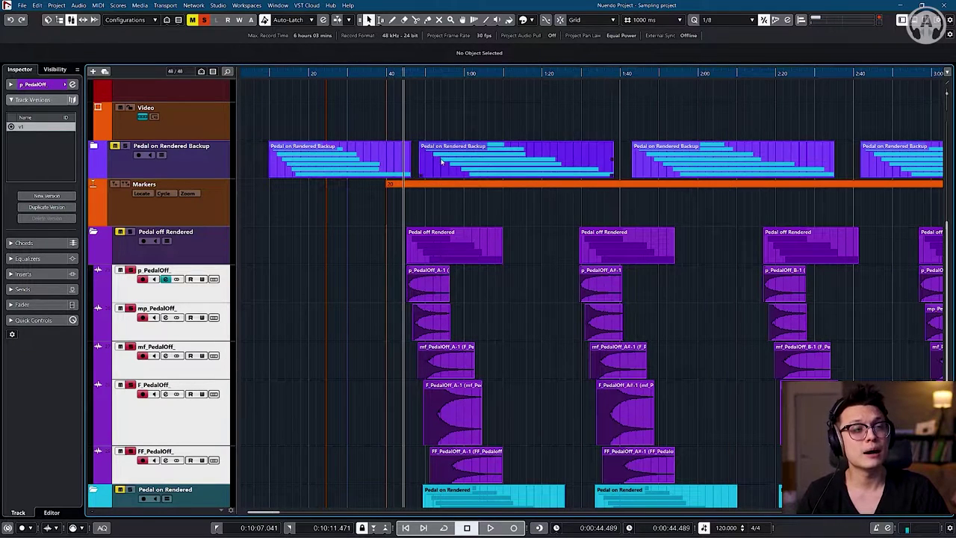
scroll(445, 341, "down", 2)
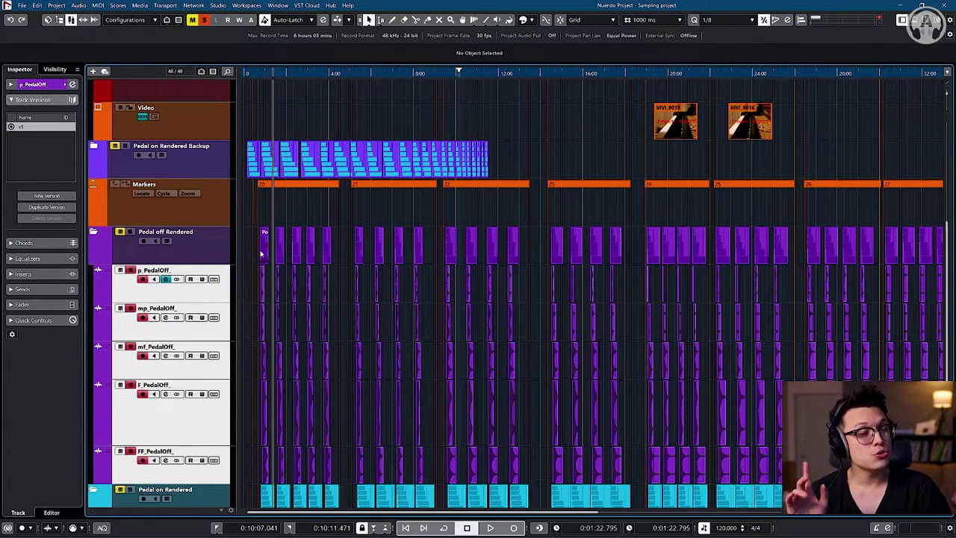
scroll(261, 258, "up", 5)
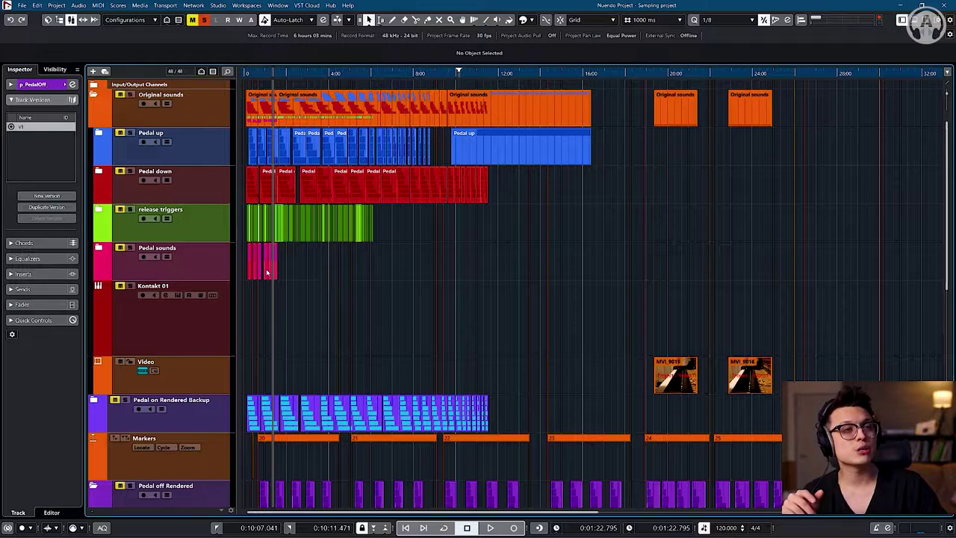
scroll(266, 274, "down", 5)
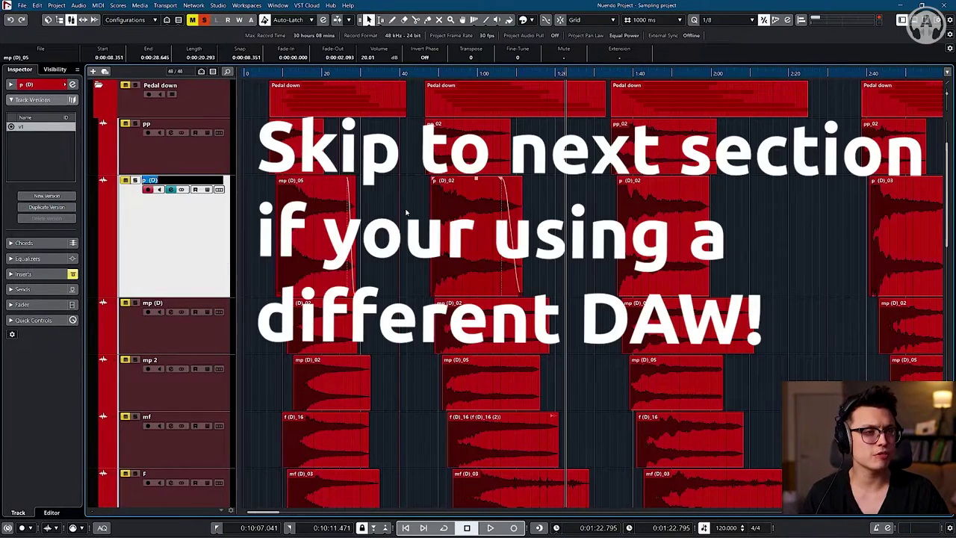
- Swap the third and fourth note clips between the p (D) and mp (D) Pedal down tracks and confirm the p track's name
key("g")
key("g")
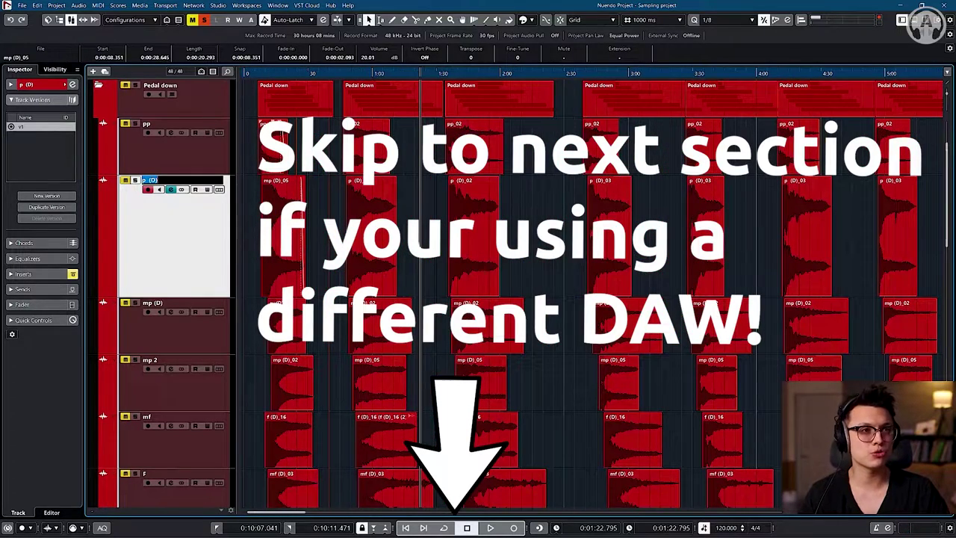
key("g")
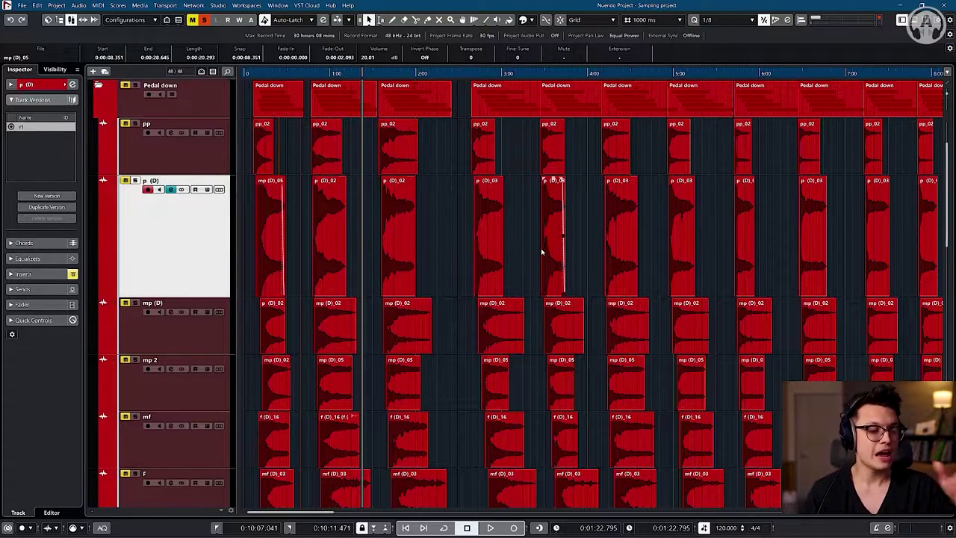
mouse_move(406, 330)
left_mouse_down()
mouse_move(436, 265)
mouse_move(409, 335)
left_mouse_up()
mouse_move(479, 259)
left_mouse_down()
mouse_move(464, 329)
mouse_move(496, 252)
left_mouse_up()
left_click_drag(423, 255, 396, 256)
left_click_drag(477, 224, 492, 224)
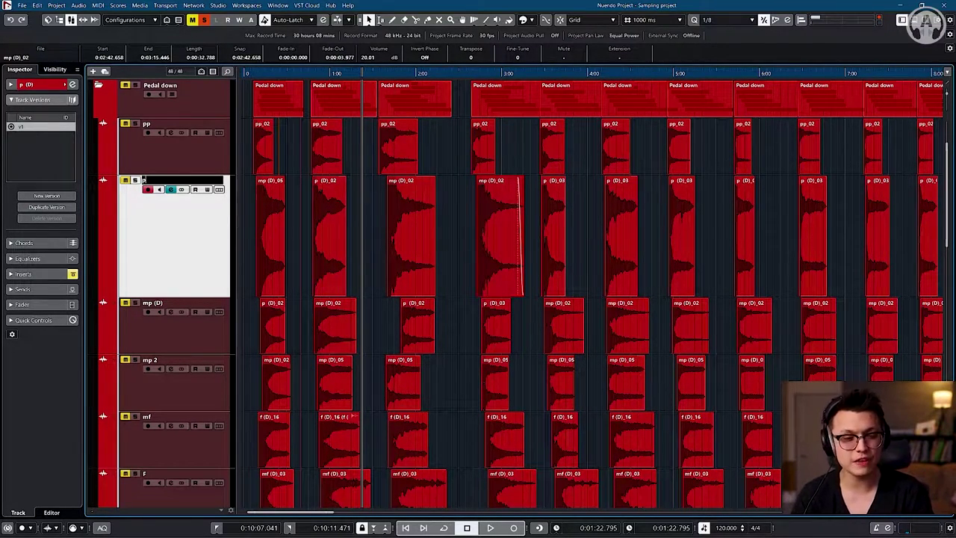
key("Return")
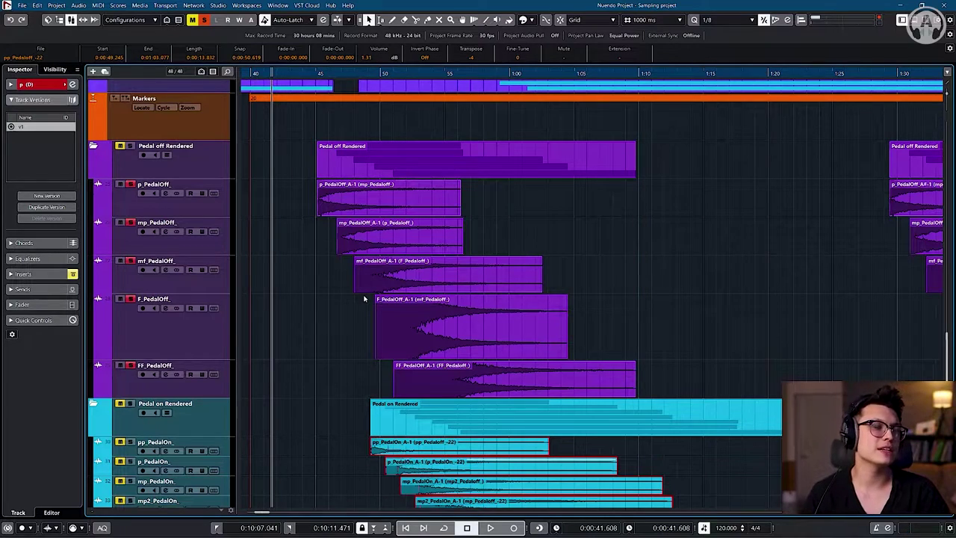
- Inspect the A-1 clips on the F and FF PedalOff tracks and compare the layer order with the clips in the Pedal down folder
scroll(388, 292, "down", 1)
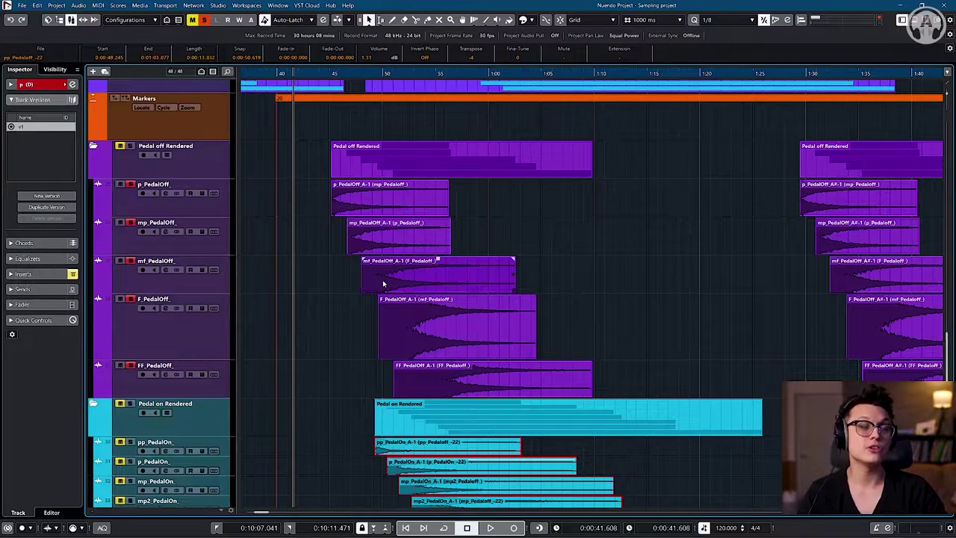
left_click_drag(306, 198, 286, 246)
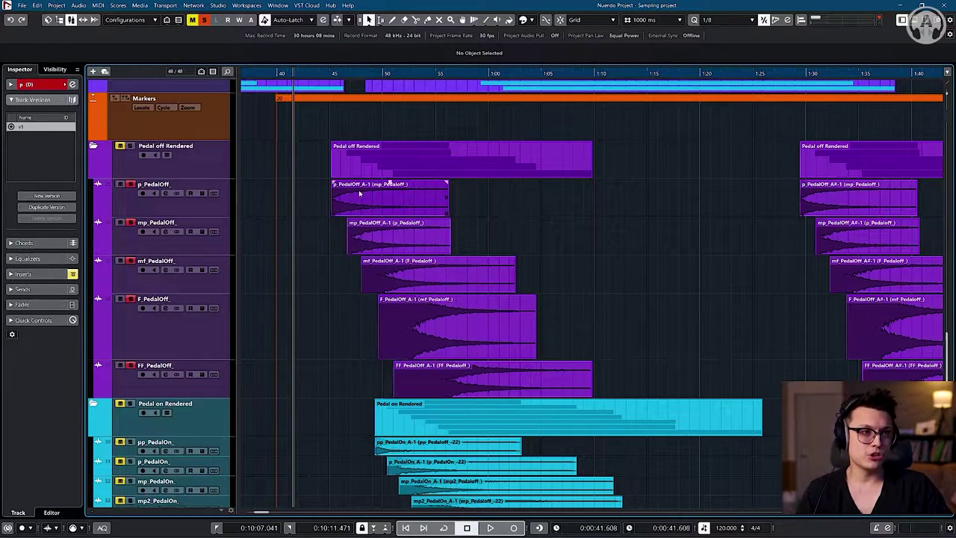
left_click(448, 310)
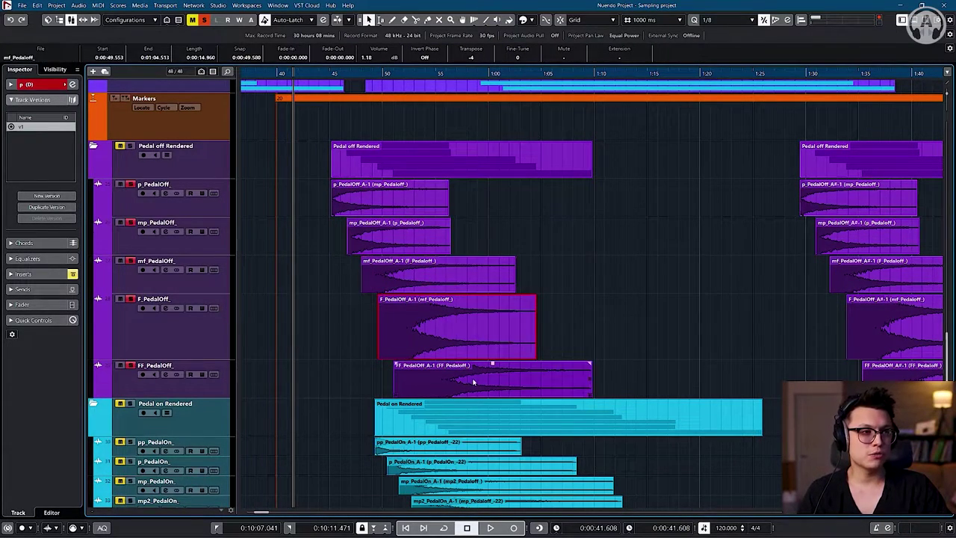
left_click(472, 382)
scroll(448, 359, "up", 15)
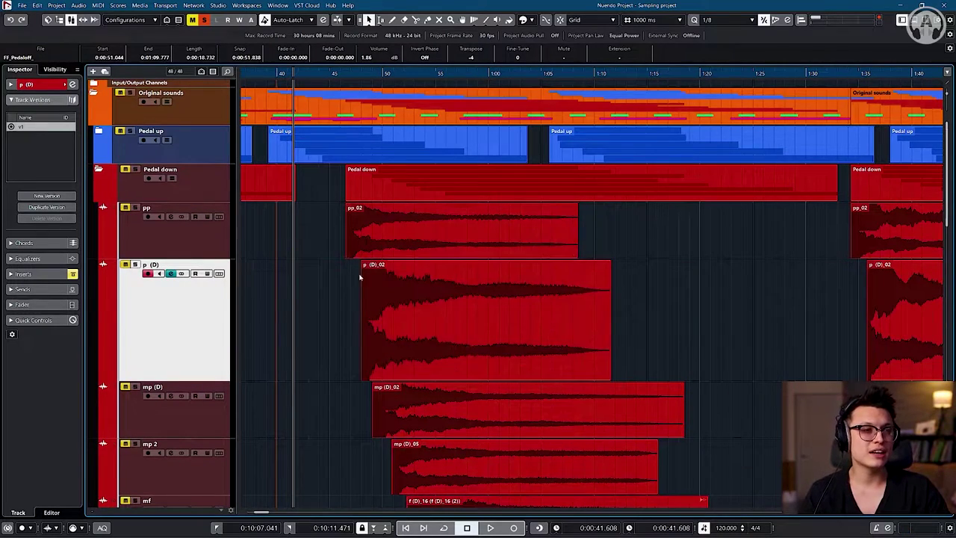
scroll(357, 224, "down", 5)
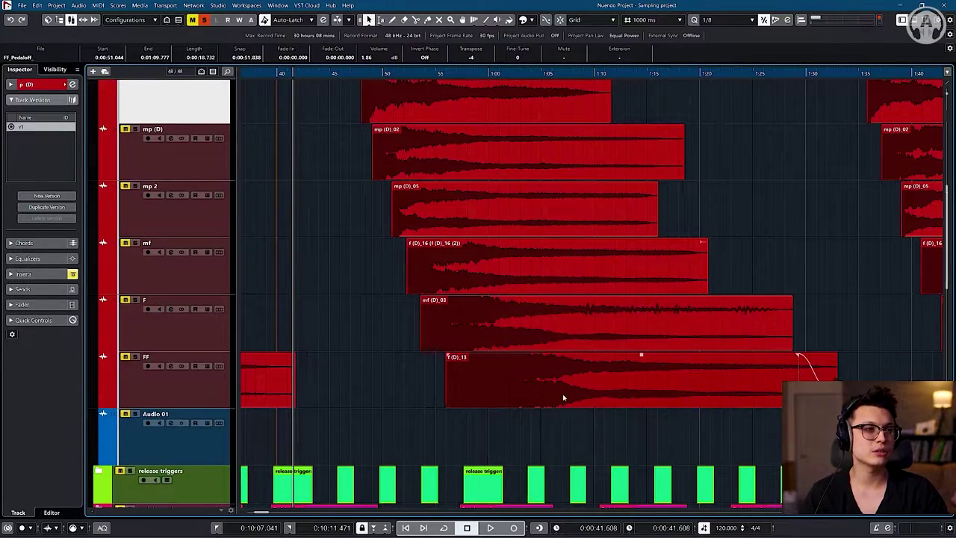
scroll(565, 394, "up", 5)
scroll(491, 358, "down", 10)
scroll(448, 336, "down", 5)
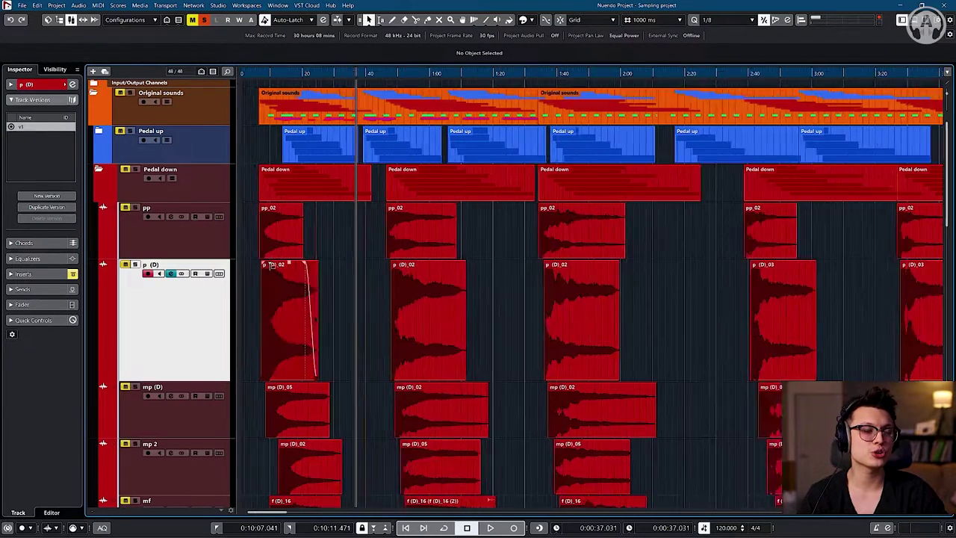
- Append the free text A-1 to the first note's Pedal down clip names with Rename Objects, and undo the renaming
scroll(270, 266, "up", 3)
scroll(277, 266, "left", 2)
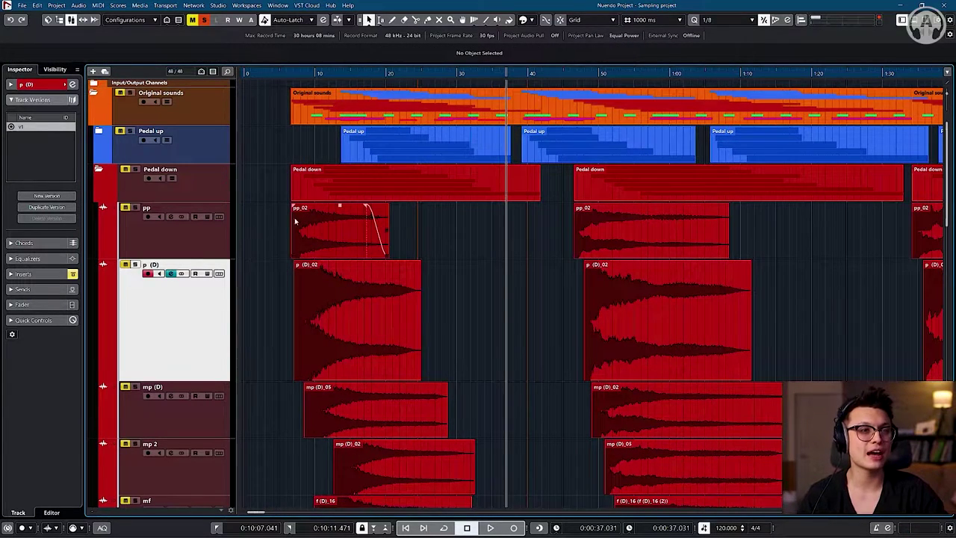
scroll(295, 236, "down", 5)
left_click_drag(433, 418, 309, 240)
left_click(38, 7)
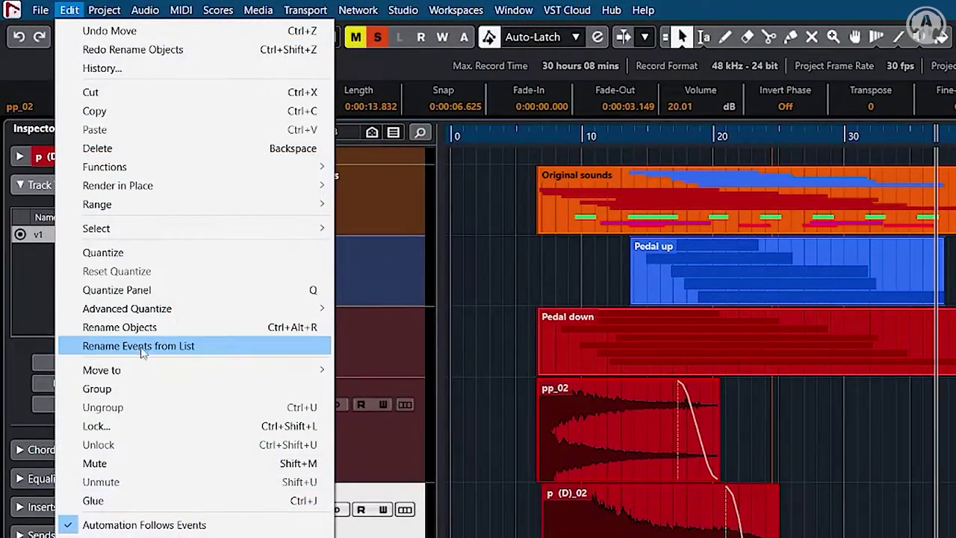
left_click(146, 335)
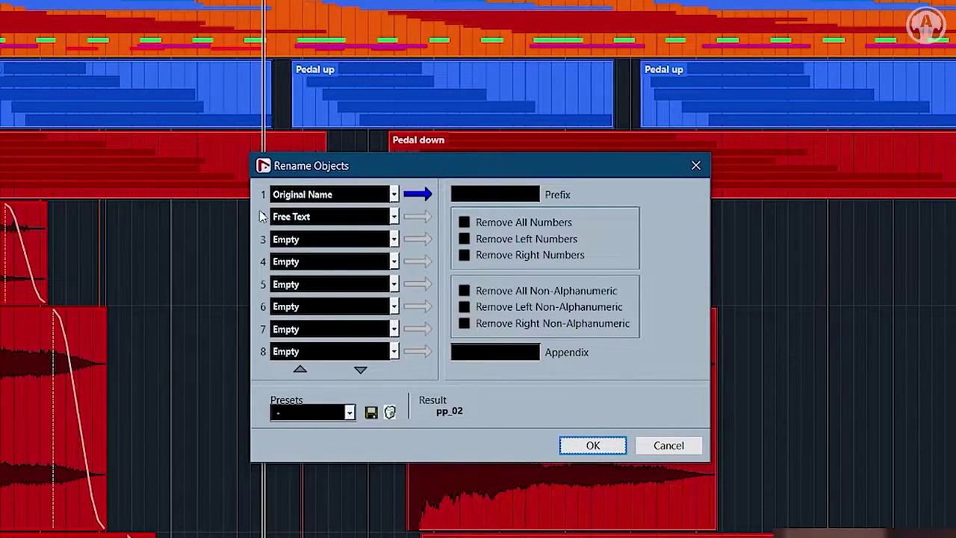
left_click(422, 217)
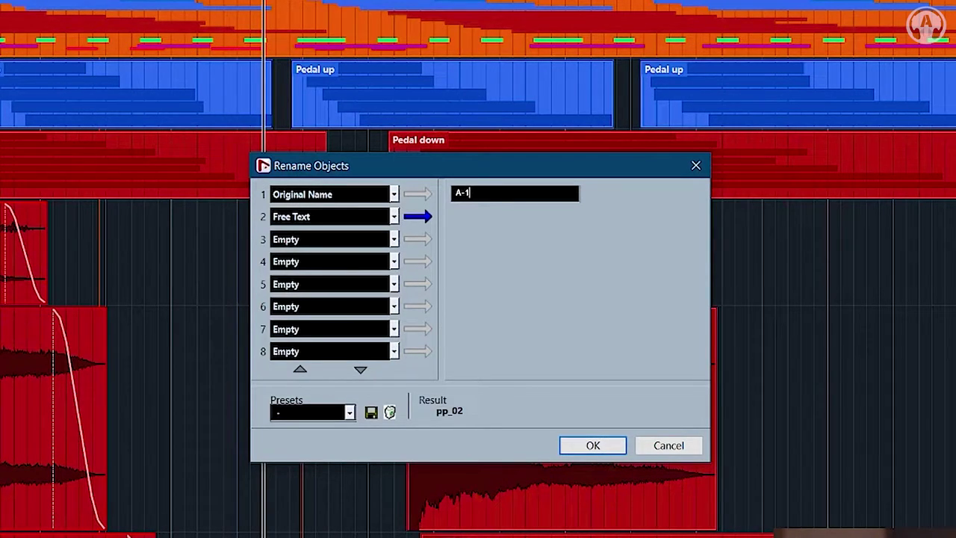
left_click(588, 447)
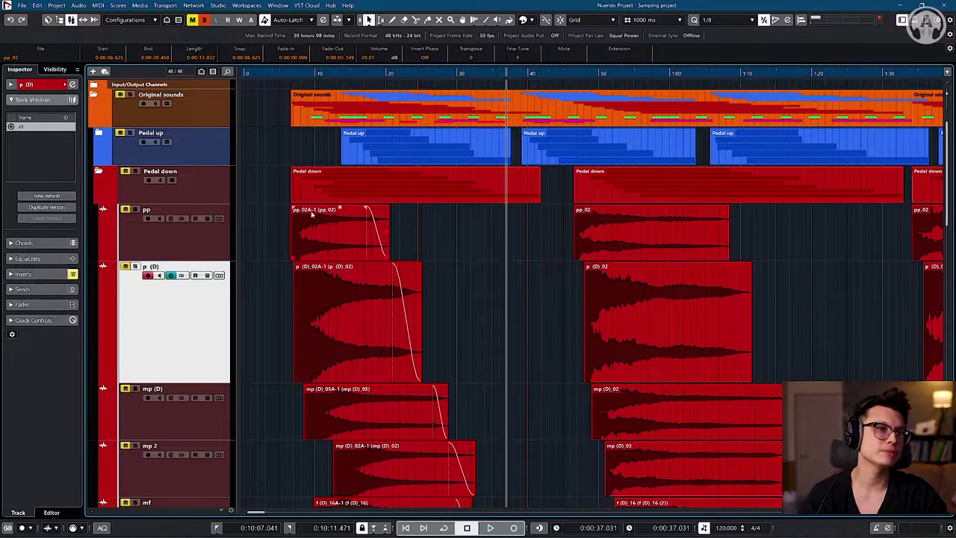
key("ctrl+z")
- Examine the note and dynamic-layer names of the clips on the PedalOff and PedalOn rendered tracks
scroll(366, 292, "down", 6)
key("g")
scroll(379, 336, "down", 9)
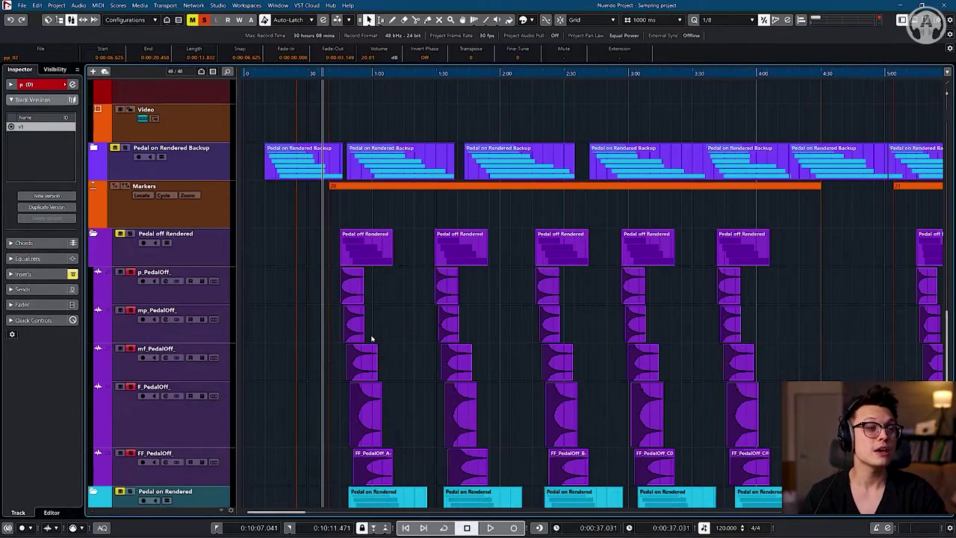
scroll(364, 388, "up", 4)
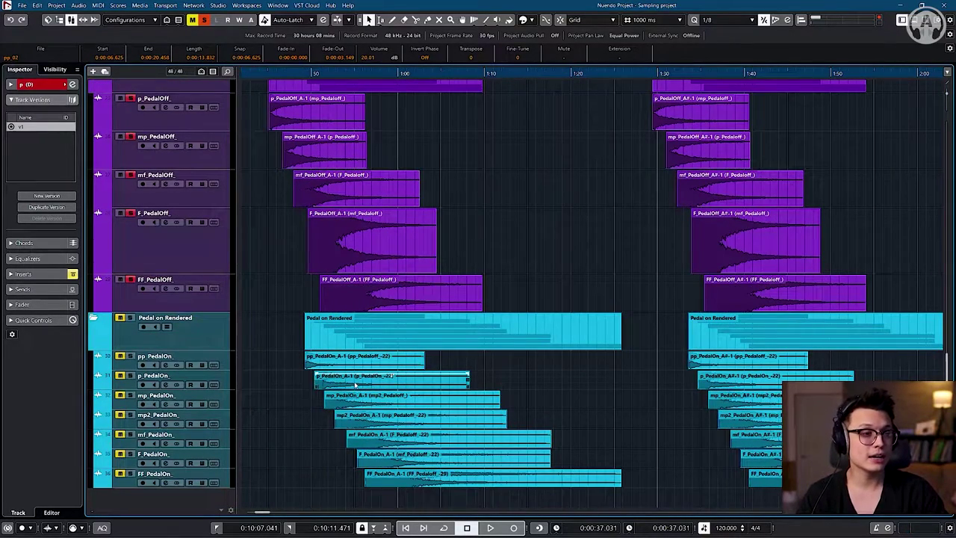
key("g")
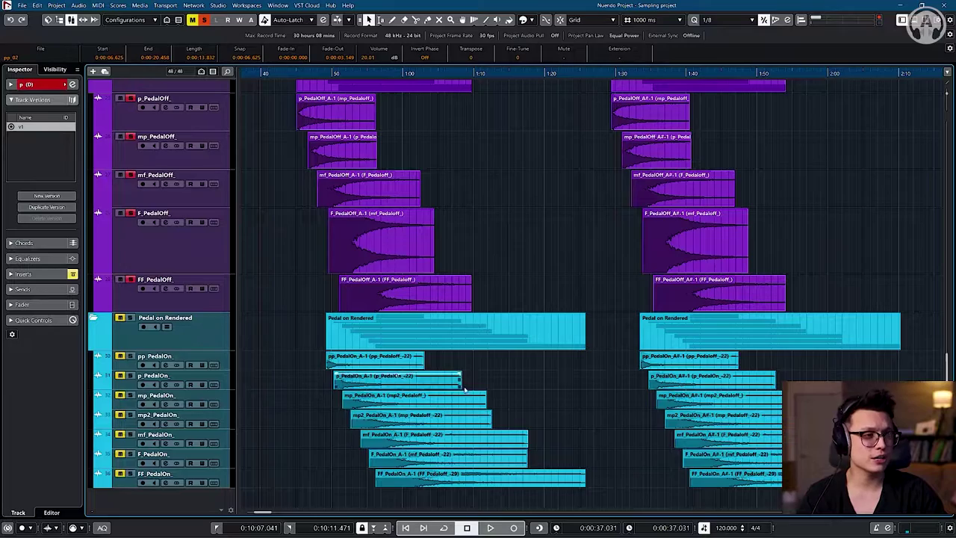
key("g")
key("g")
key("g")
key("g")
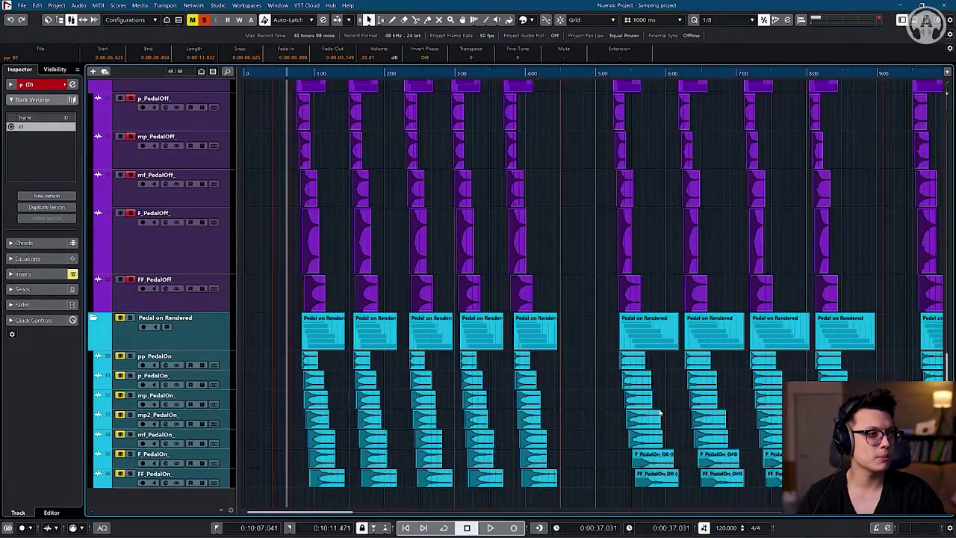
key("g")
- Examine how the Pedal off and Pedal on Rendered groups line up with the numbered markers across the whole timeline
scroll(351, 395, "up", 10)
key("h")
key("h")
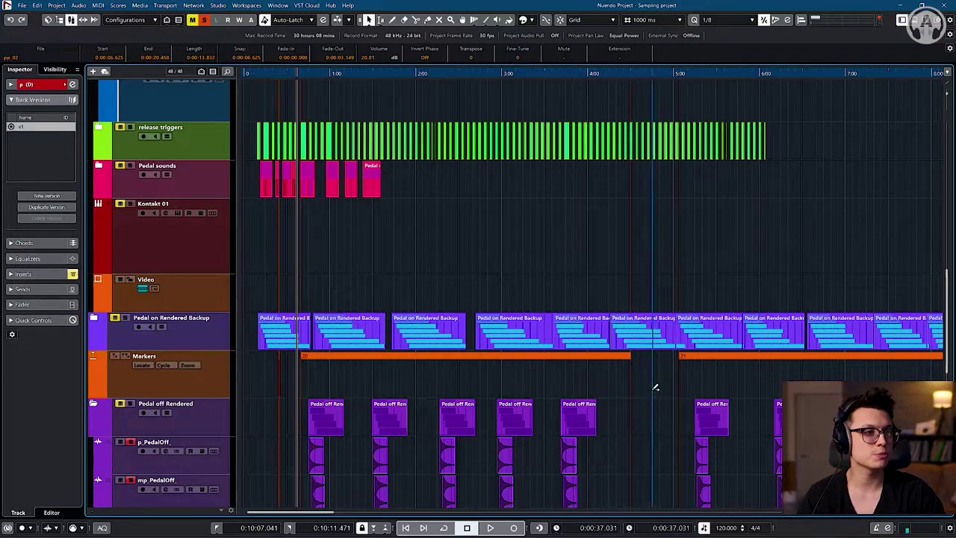
key("g")
scroll(649, 387, "down", 8)
scroll(623, 385, "up", 6)
key("g")
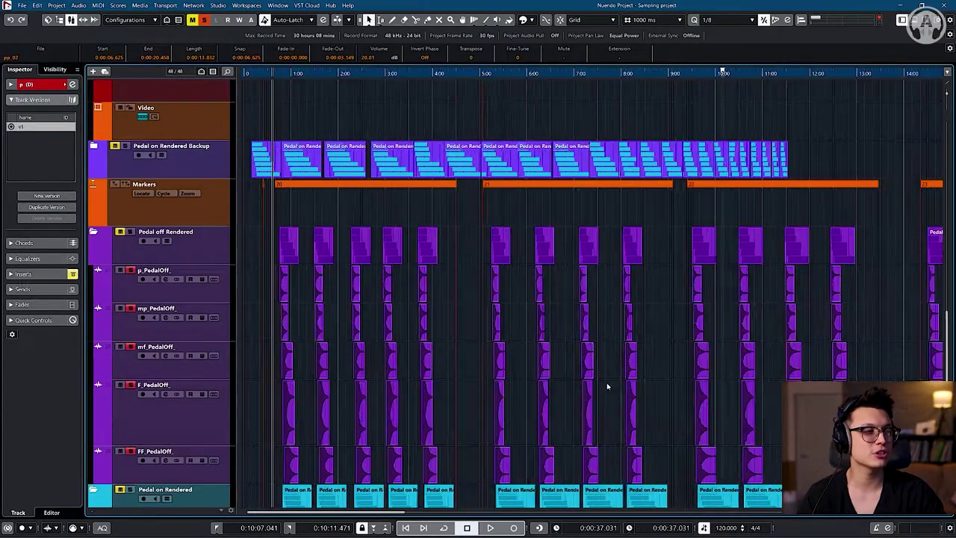
scroll(605, 389, "down", 2)
key("g")
key("g")
scroll(597, 413, "up", 3)
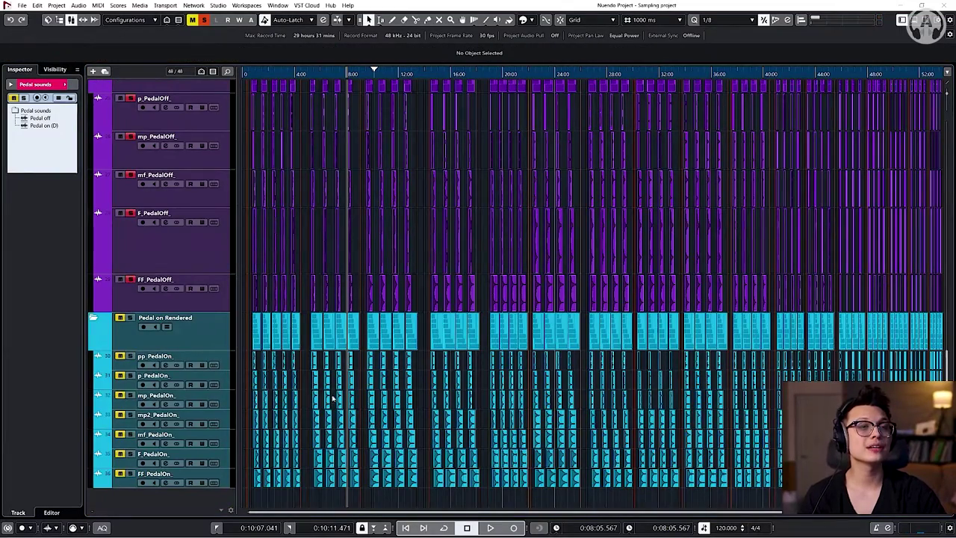
scroll(334, 398, "up", 6)
scroll(321, 416, "down", 6)
left_click(448, 500)
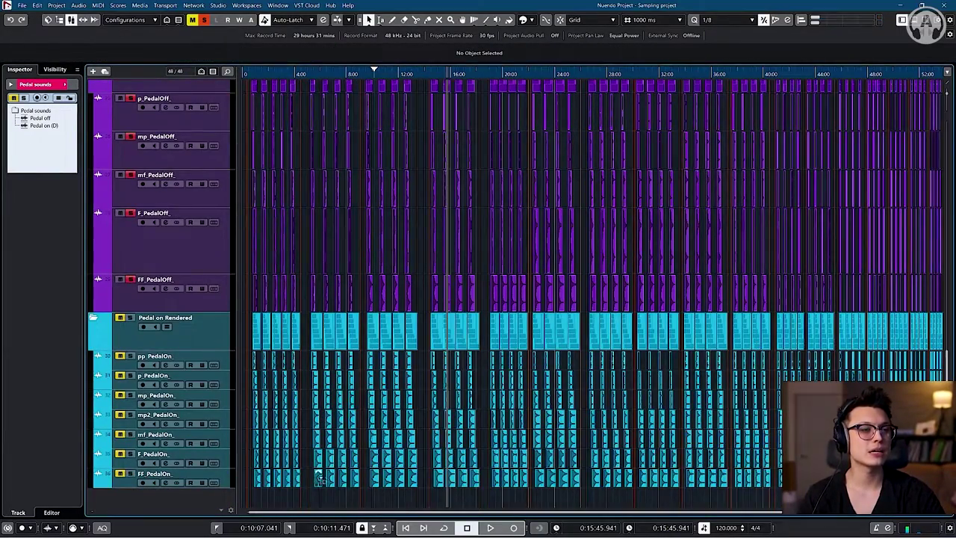
- Select all clips on the p_PedalOff track and review the Export Selected Events settings and file path without exporting
scroll(344, 478, "up", 3)
scroll(358, 466, "left", 2)
scroll(355, 427, "down", 4)
scroll(344, 415, "up", 7)
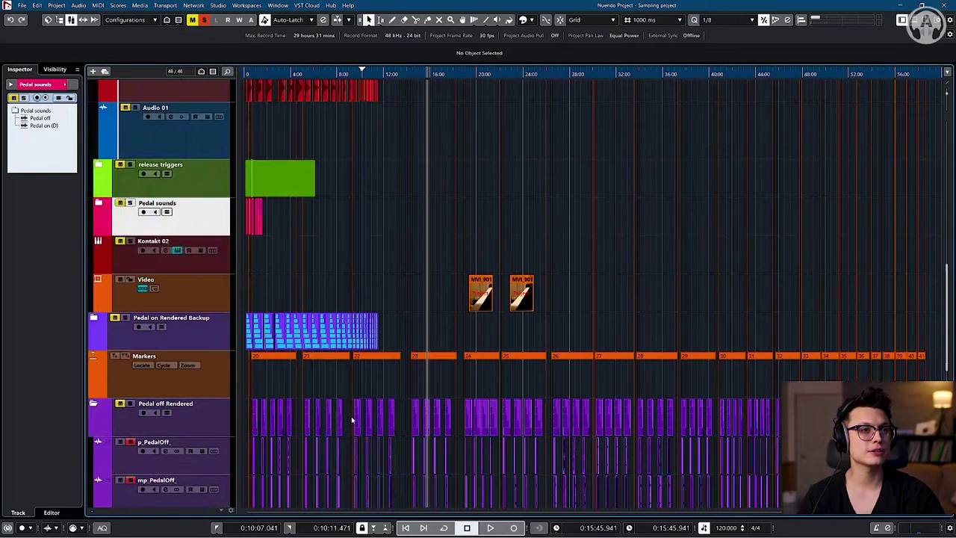
scroll(351, 416, "down", 2)
left_click_drag(934, 377, 224, 377)
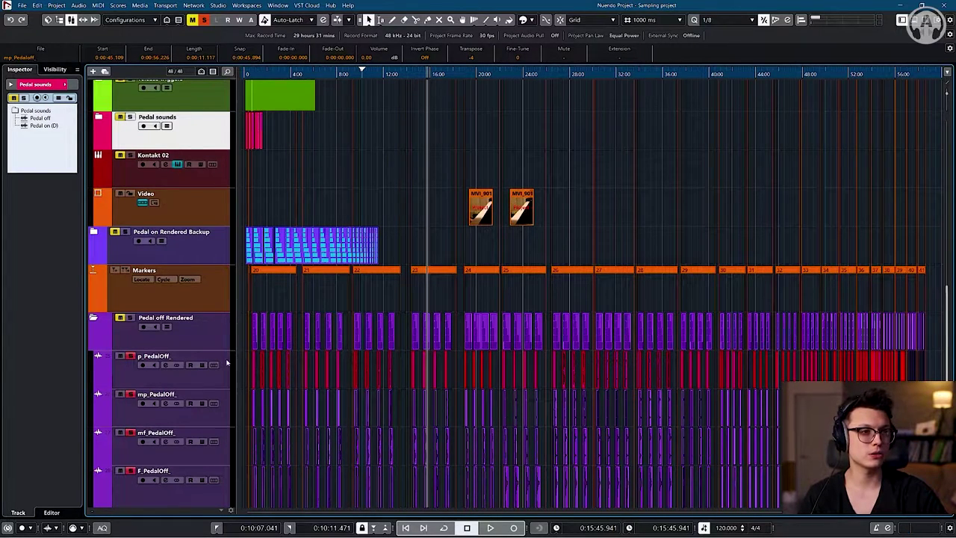
left_click(23, 6)
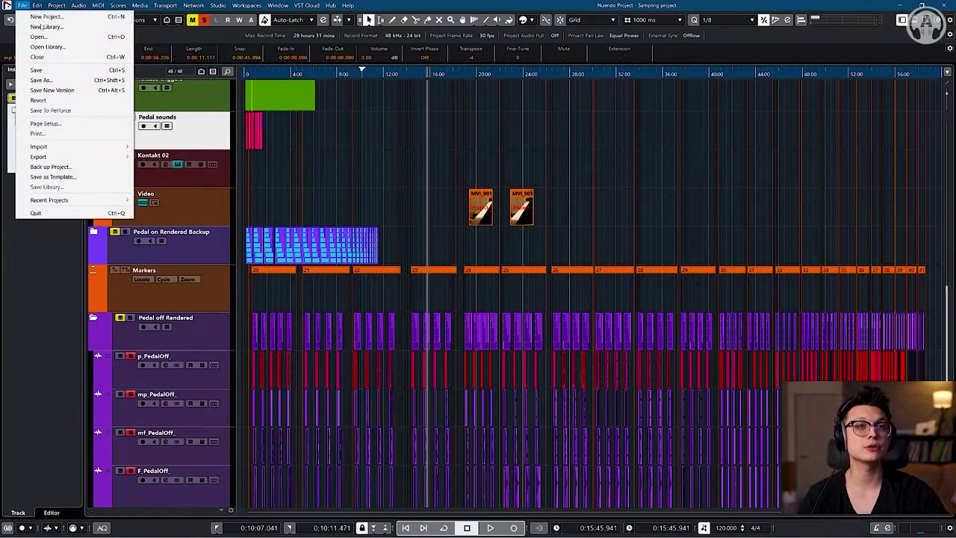
mouse_move(75, 157)
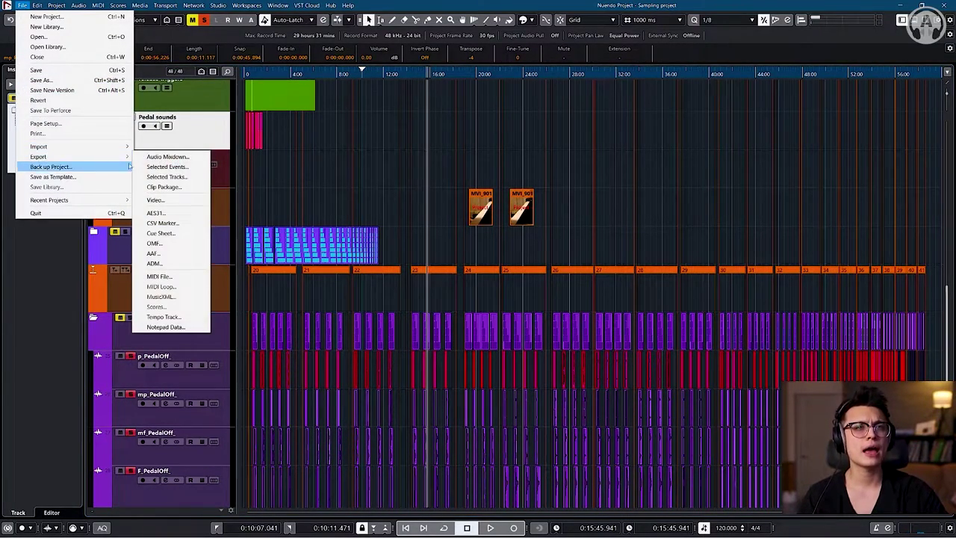
left_click(168, 167)
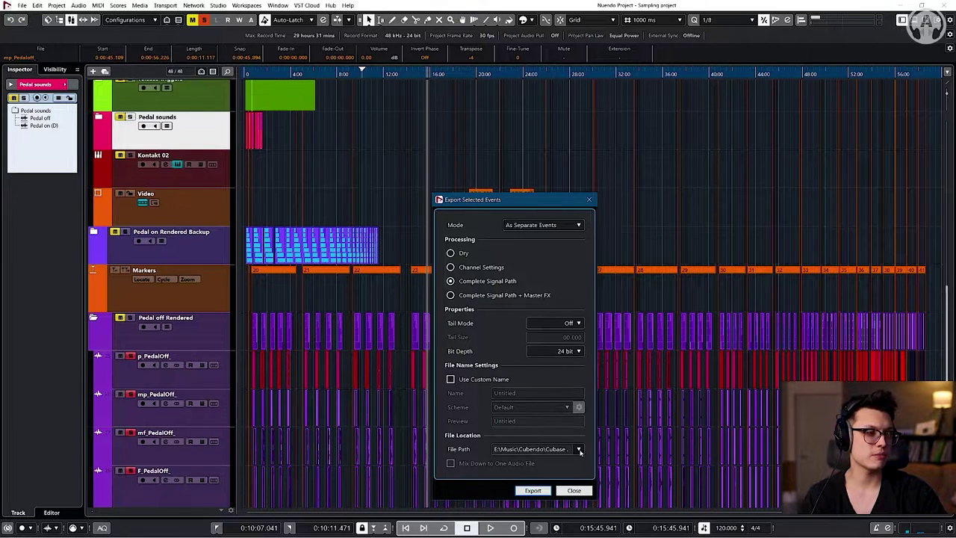
left_click(579, 450)
left_click(620, 460)
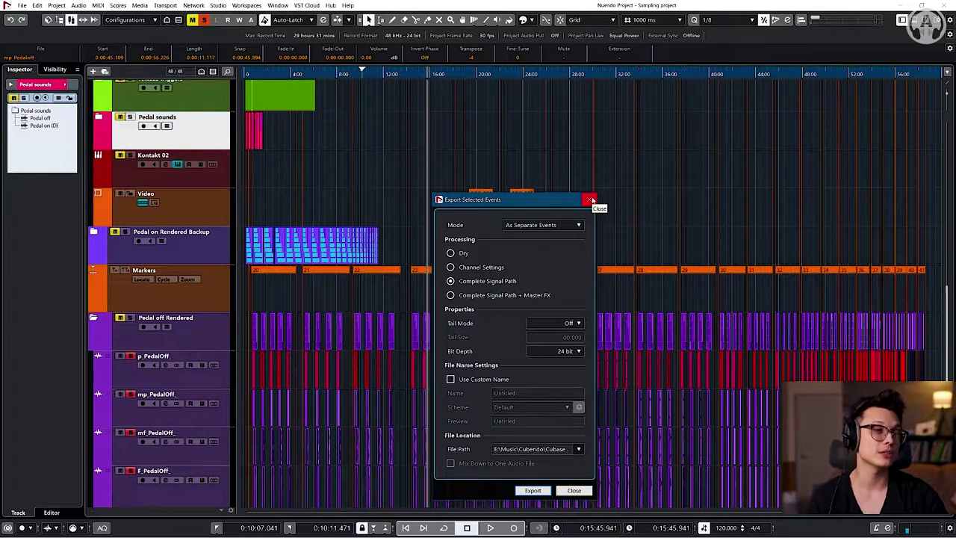
left_click(592, 200)
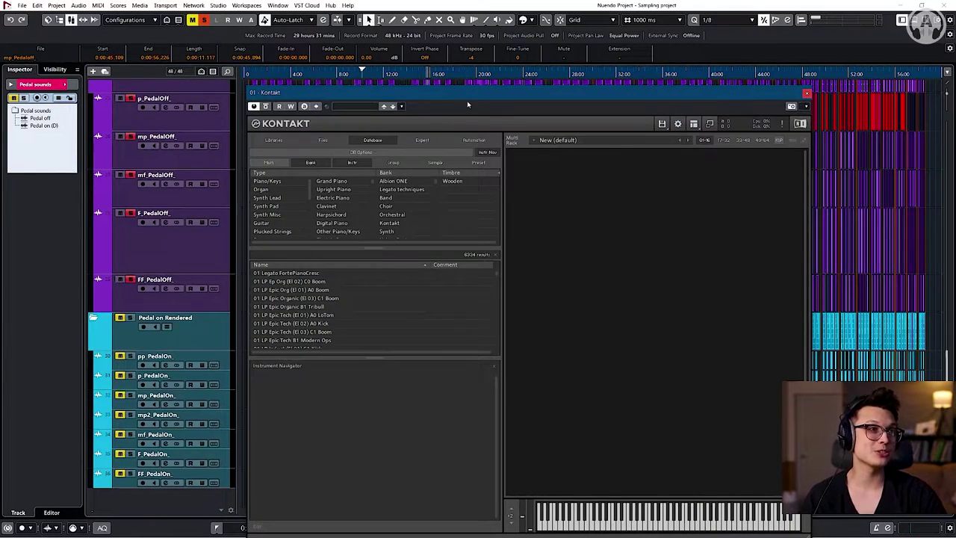
- Reposition the Kontakt window and look through its library and database browsers
left_click_drag(467, 102, 481, 67)
left_click(286, 105)
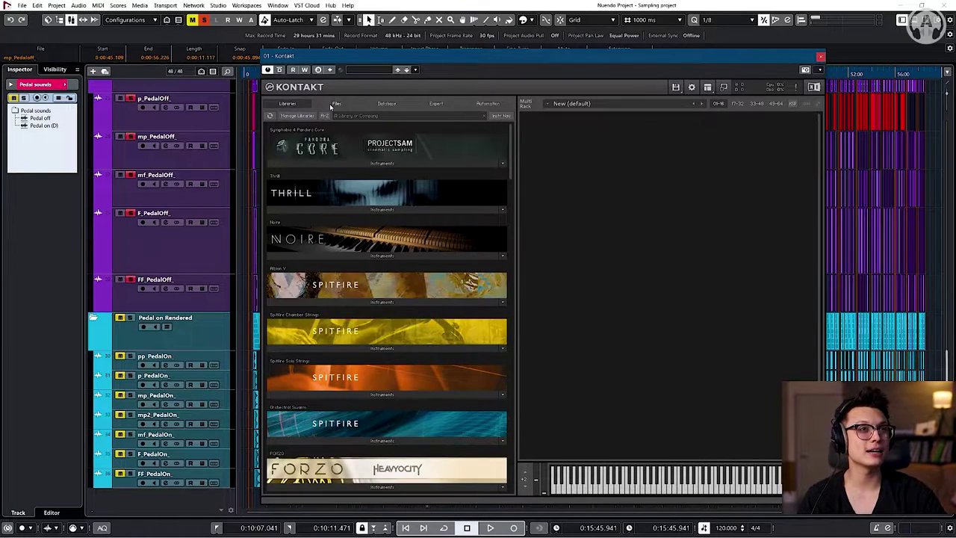
left_click(386, 104)
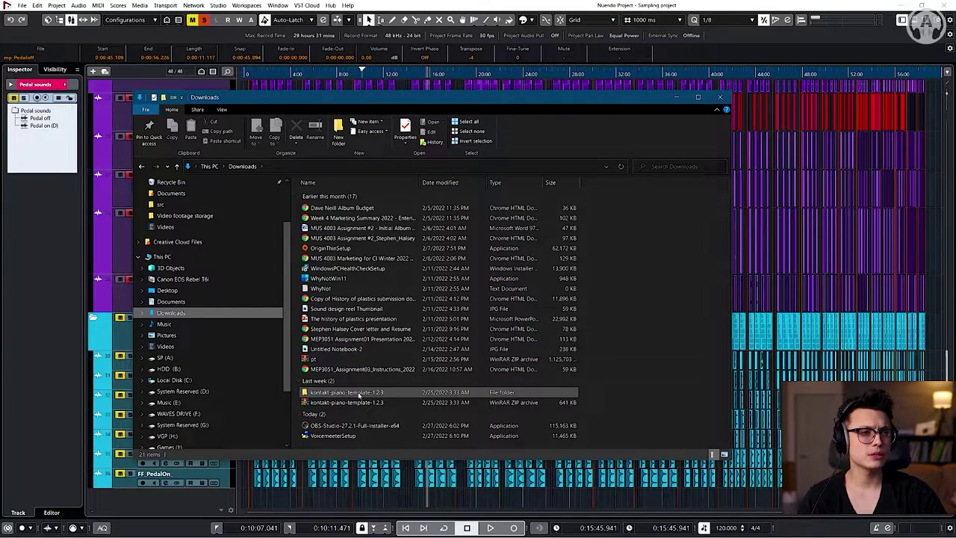
- Open the src folder inside kontakt-piano-template-1.2.3 in Downloads, and switch back to Nuendo
double_click(346, 392)
double_click(345, 197)
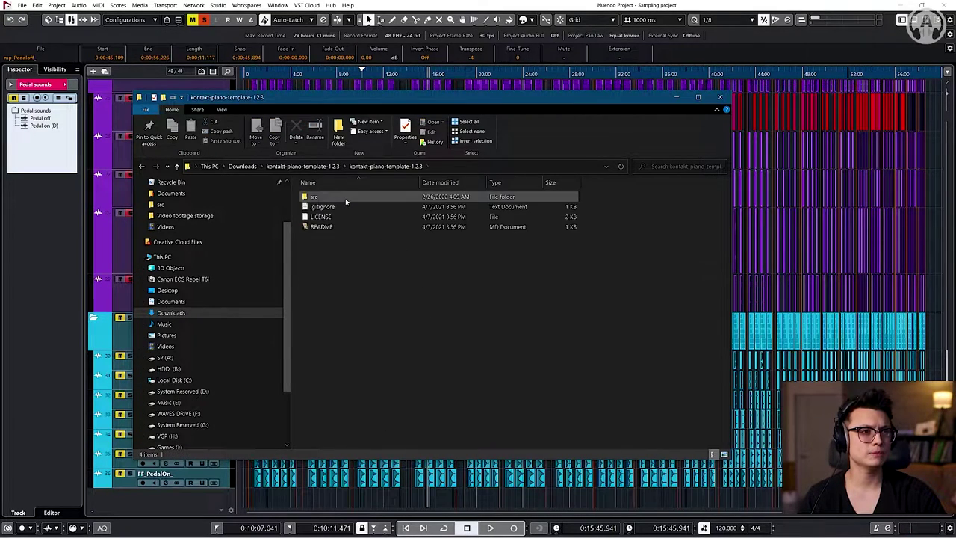
double_click(345, 198)
left_click_drag(422, 102, 329, 102)
key("alt+Tab")
- Select the Kontakt 02 track and open its Kontakt instrument window
scroll(207, 340, "up", 5)
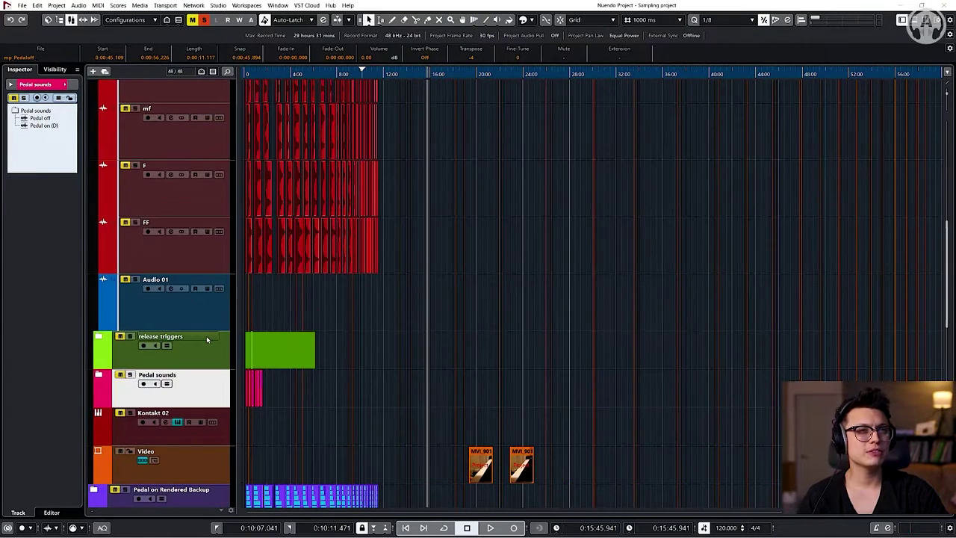
scroll(206, 341, "down", 3)
left_click(120, 329)
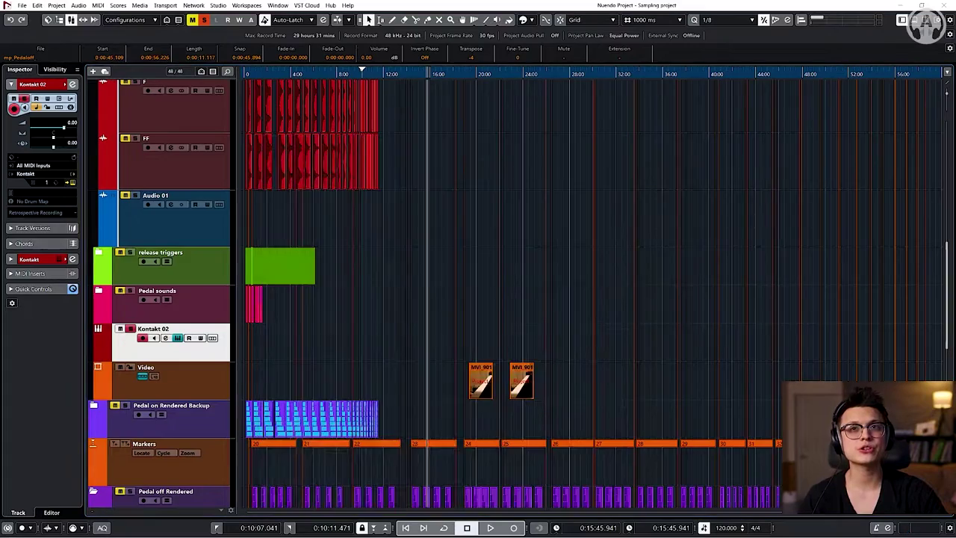
left_click_drag(0, 165, 0, 112)
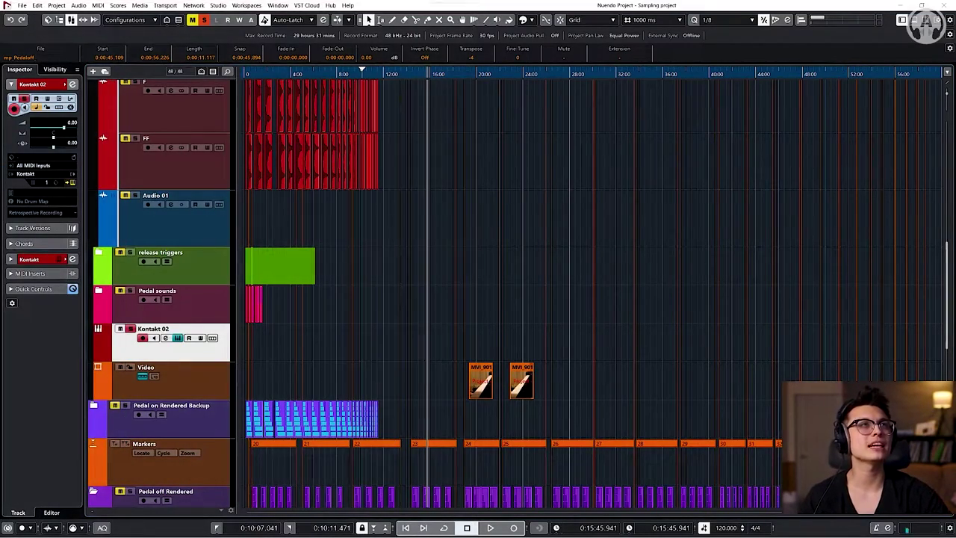
left_click_drag(0, 187, 0, 187)
left_click(213, 358)
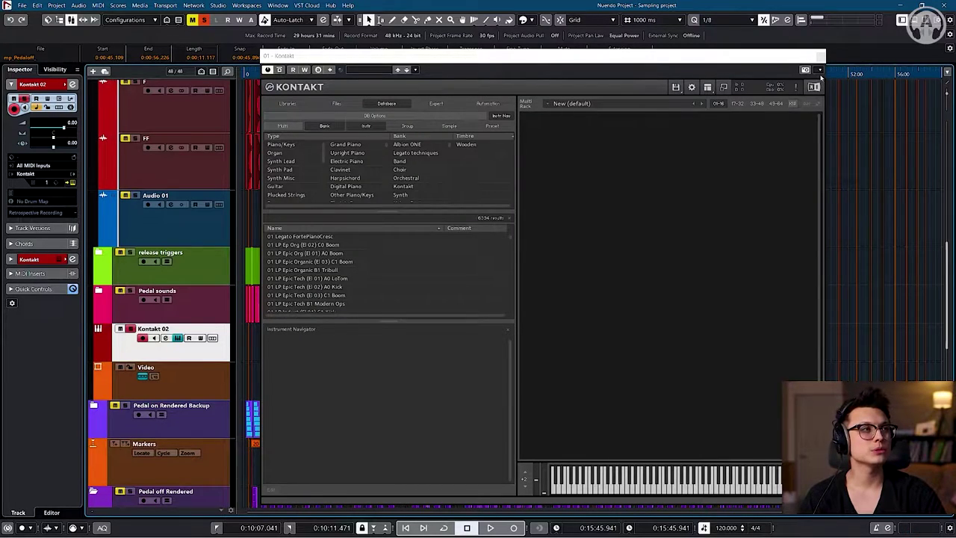
- Bring up the template's src folder window and turn off Always on Top for the Kontakt window
left_click_drag(0, 112, 594, 112)
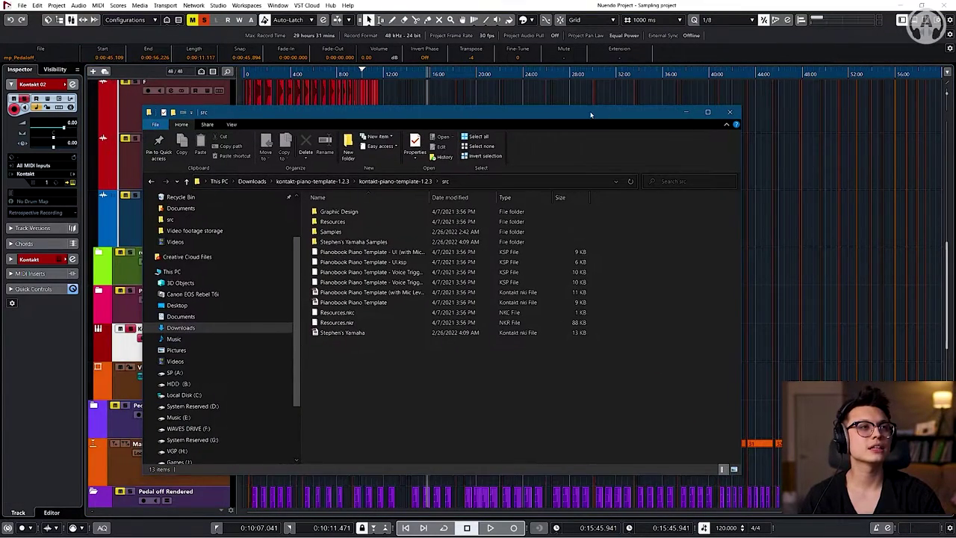
double_click(593, 112)
left_click_drag(854, 10, 0, 133)
left_click(822, 68)
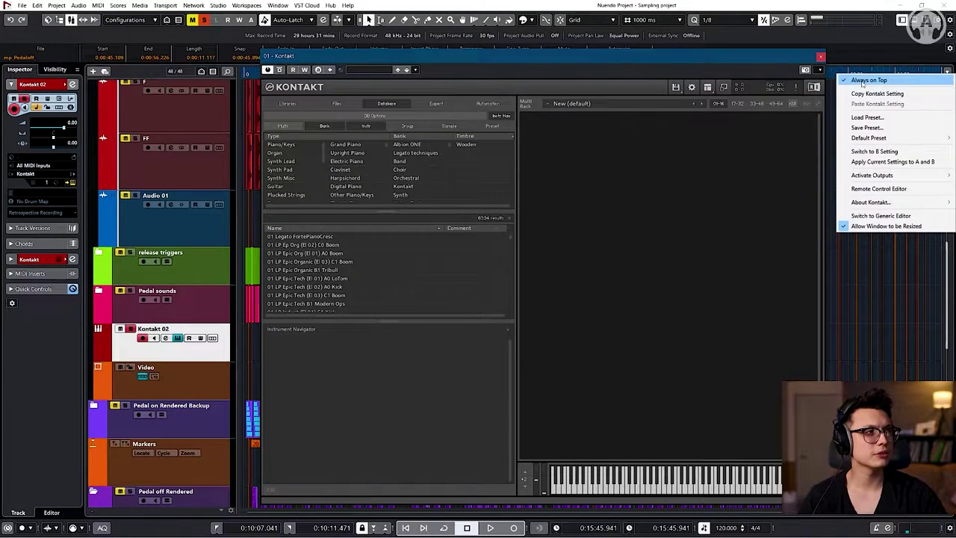
left_click(861, 83)
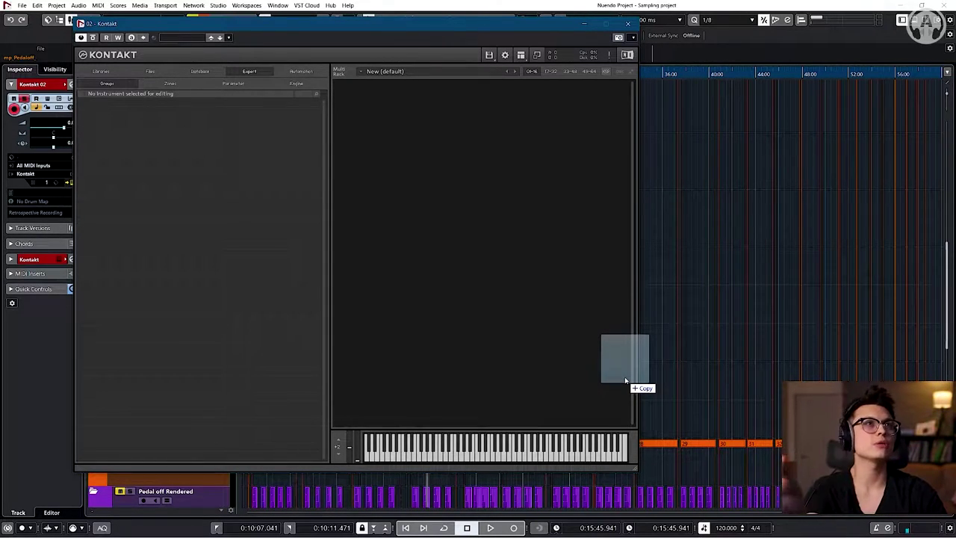
- Load the Pianobook Piano Template instrument from the src folder into Kontakt and open it for editing
mouse_move(626, 381)
left_mouse_down()
mouse_move(416, 182)
mouse_move(425, 160)
mouse_move(411, 179)
mouse_move(373, 178)
mouse_move(396, 115)
mouse_move(408, 107)
mouse_move(446, 116)
mouse_move(416, 262)
mouse_move(482, 258)
mouse_move(448, 212)
mouse_move(411, 273)
mouse_move(457, 280)
mouse_move(595, 439)
mouse_move(639, 472)
mouse_move(632, 372)
left_mouse_up()
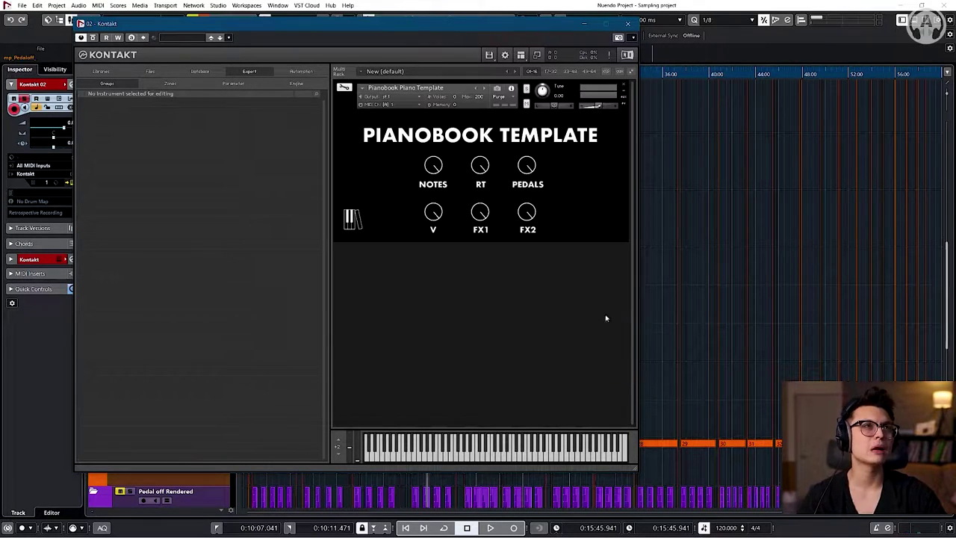
left_click(344, 87)
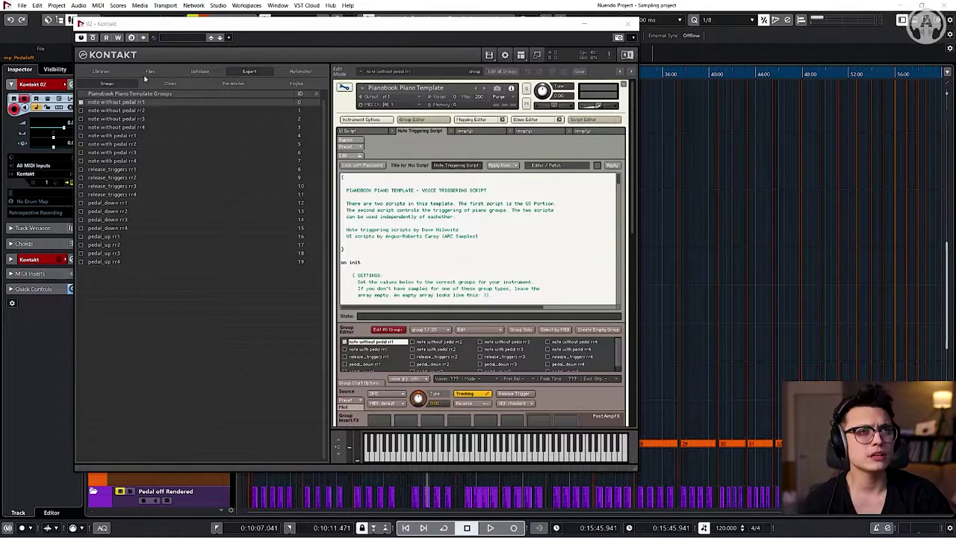
left_click(108, 73)
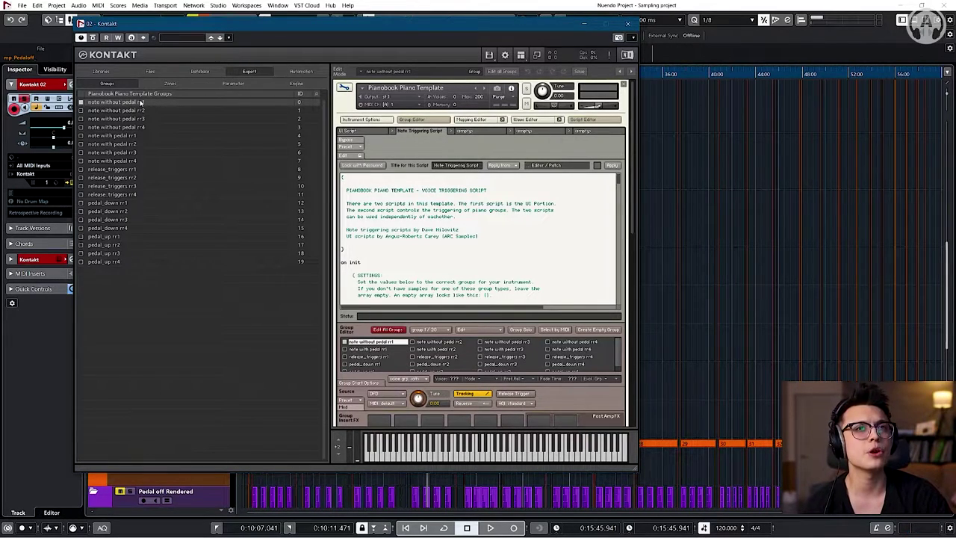
- Compare the round-robin groups' IDs with the group arrays declared in the Note Triggering Script
left_click(148, 129)
left_click(149, 120)
left_click(149, 111)
left_click(149, 103)
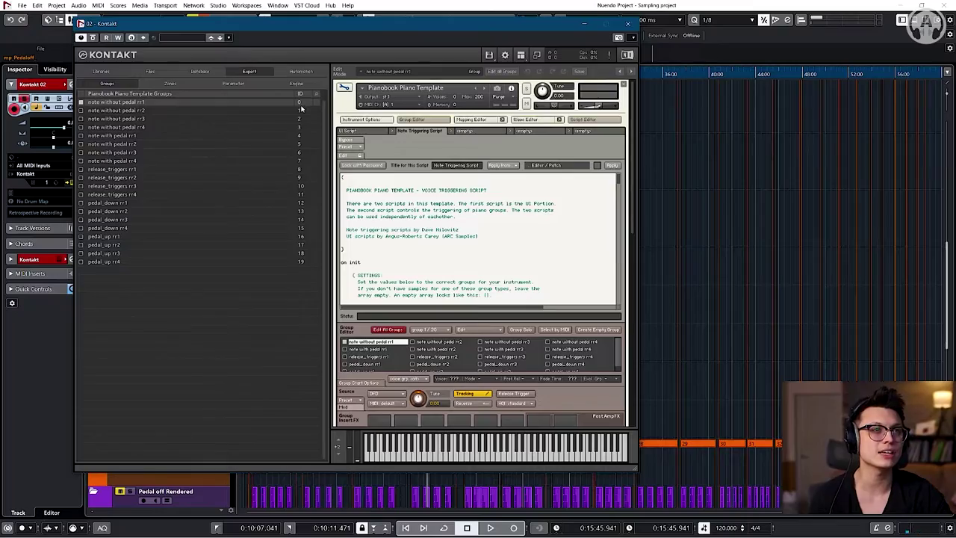
left_click(301, 110)
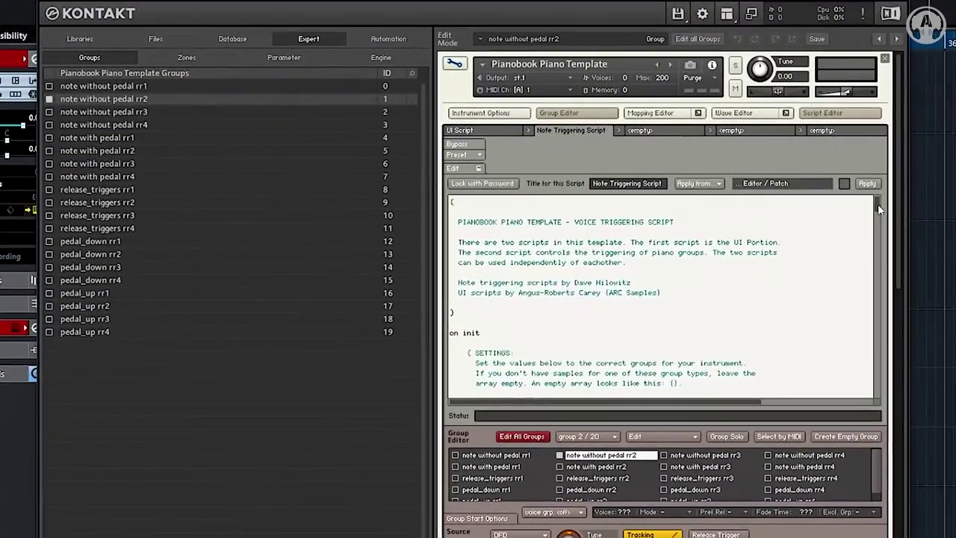
scroll(879, 209, "down", 8)
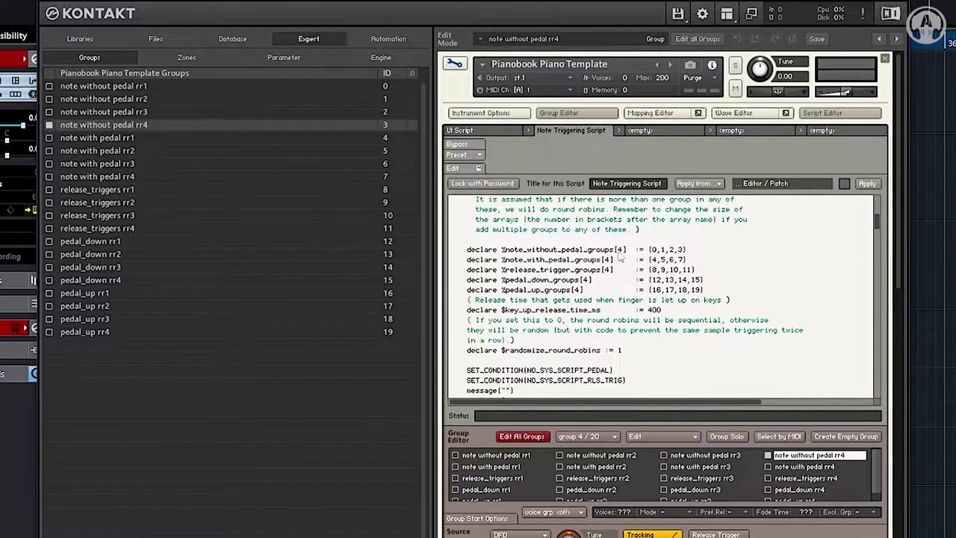
left_click(662, 251)
left_click(675, 251)
left_click(196, 85)
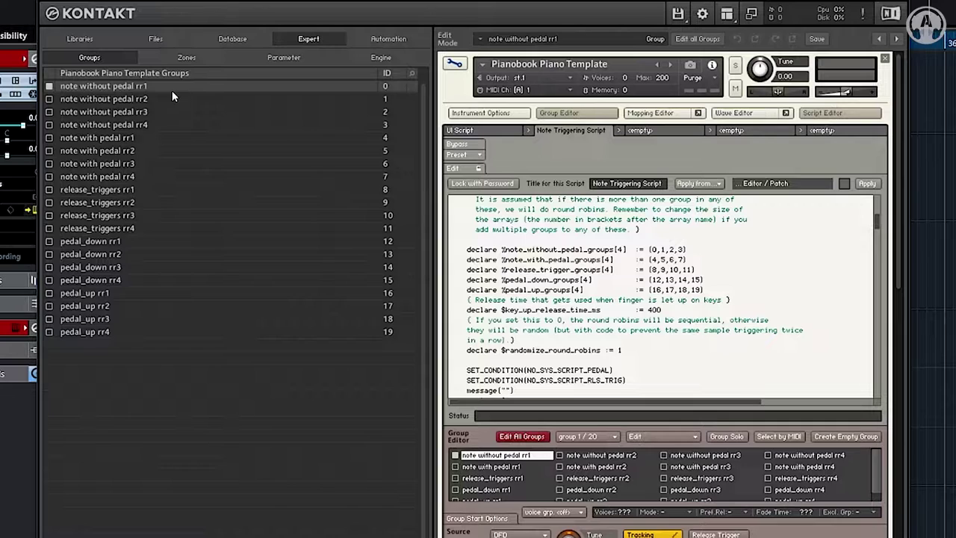
left_click(109, 138)
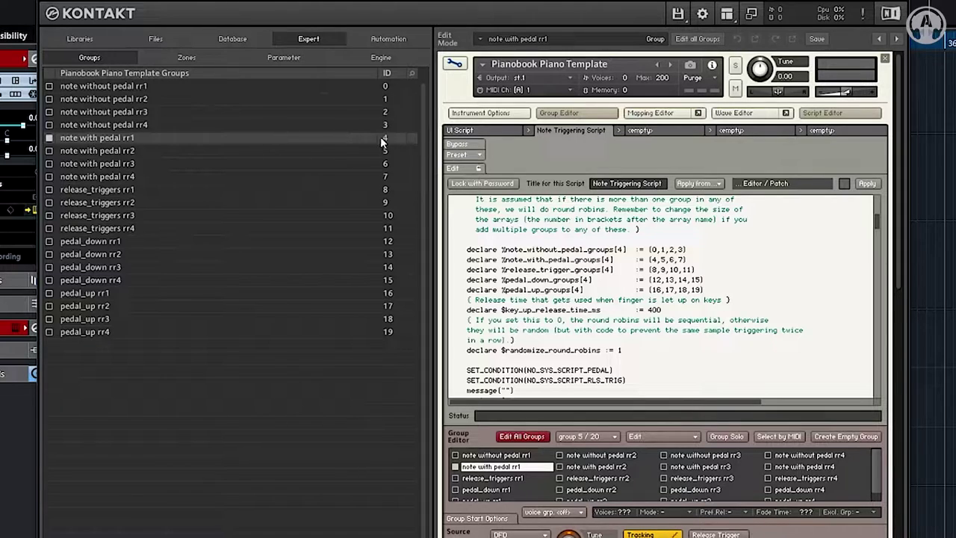
- Reduce the note_with_pedal_groups values to (4) and the note_without_pedal_groups values to (0) in the Note Triggering Script
left_click(684, 260)
key("BackSpace")
key("BackSpace")
left_click(684, 250)
key("BackSpace")
key("BackSpace")
key("BackSpace")
key("BackSpace")
key("BackSpace")
key("BackSpace")
key("BackSpace")
- Set the declared array sizes of note_without_pedal_groups and note_with_pedal_groups to 1
left_click(625, 250)
key("BackSpace")
type("1")
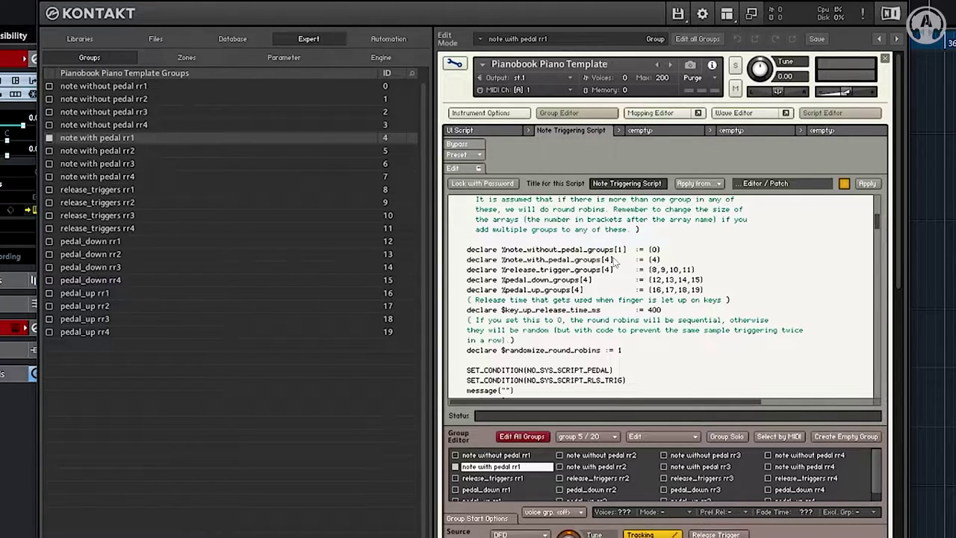
left_click(610, 261)
key("BackSpace")
type("1")
left_click(766, 260)
- Reduce release_trigger_groups to the single group 8 with an array size of 1, and apply the script
left_click(120, 191)
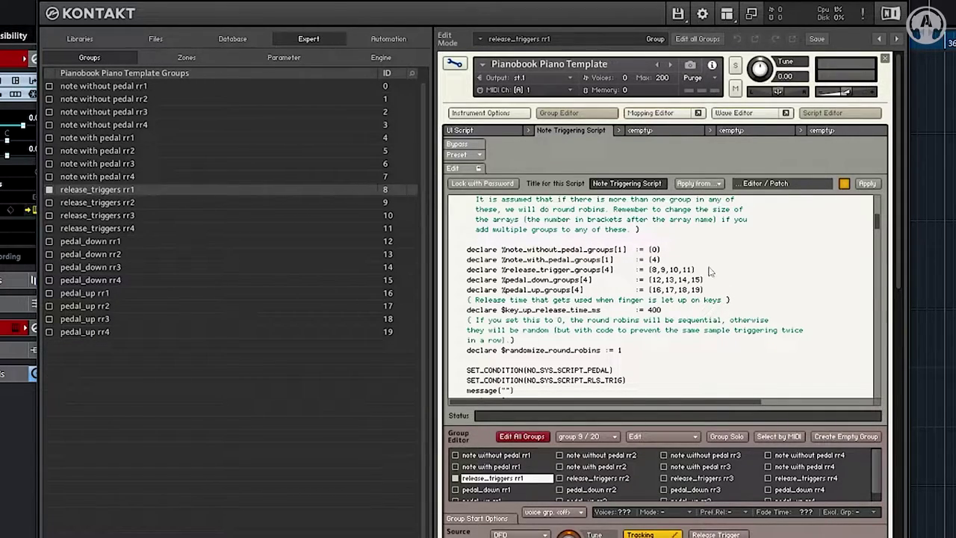
key("BackSpace")
key("BackSpace")
key("BackSpace")
left_click(610, 271)
key("BackSpace")
type("1")
left_click(866, 185)
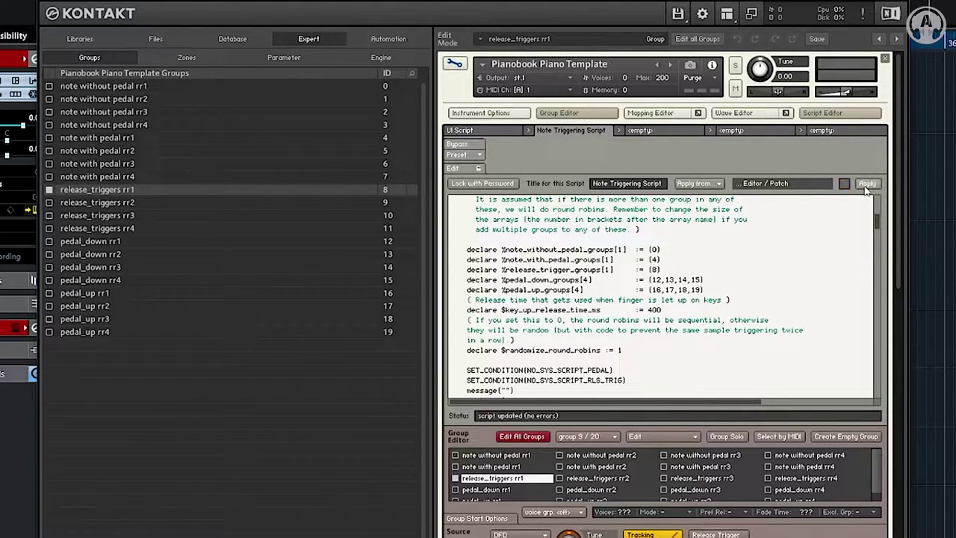
- Open the Mapping Editor for the template and keep it limited to Selected Groups Only
scroll(853, 314, "up", 3)
left_click(655, 114)
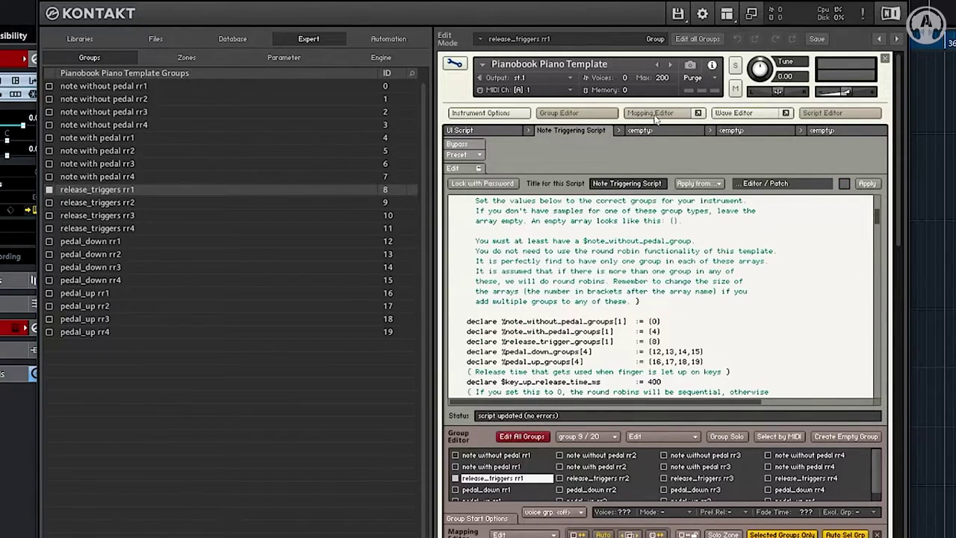
left_click_drag(898, 173, 898, 276)
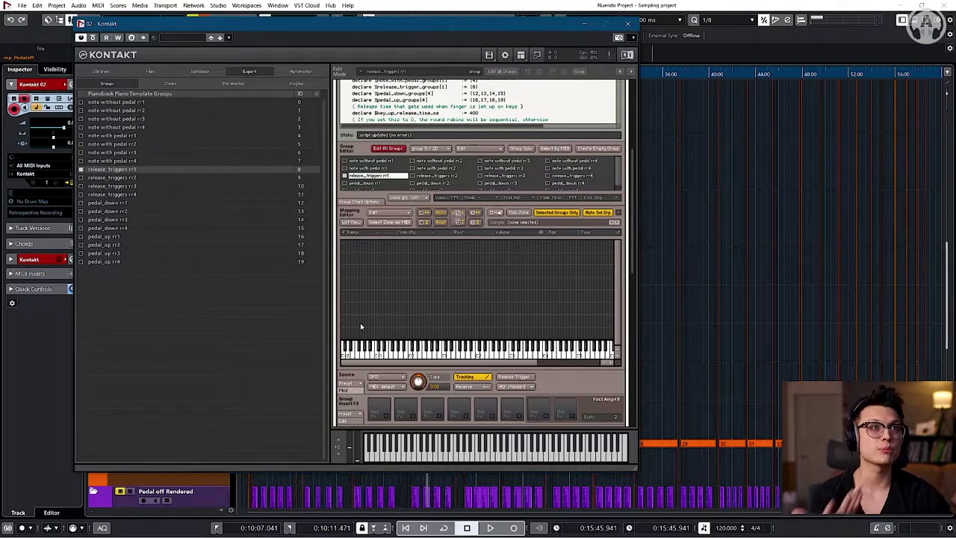
left_click(554, 214)
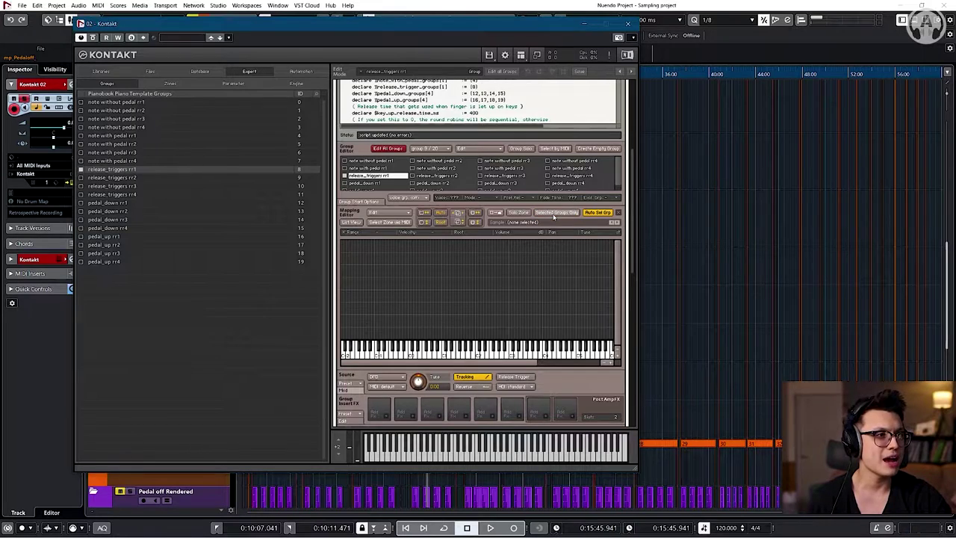
left_click(556, 214)
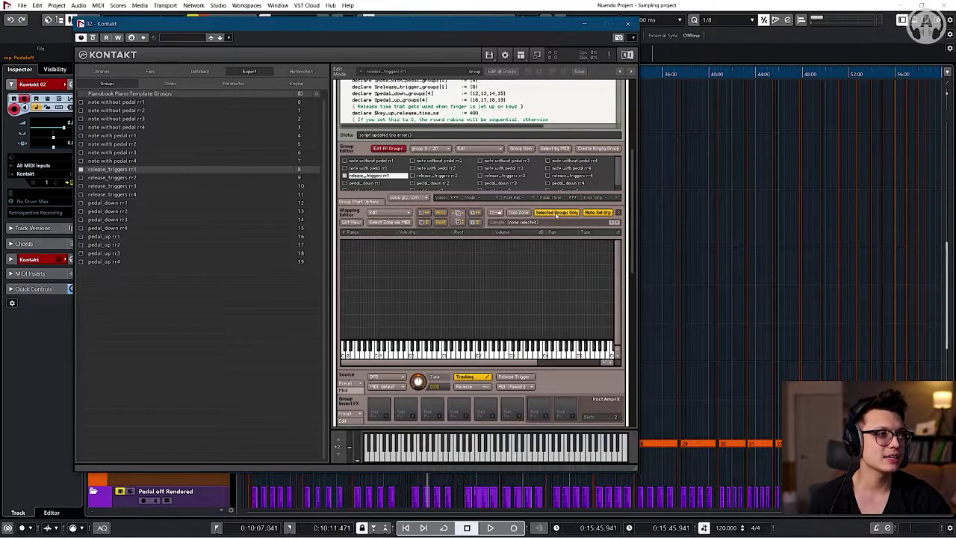
- Select the note without pedal rr1 group for mapping
left_click(555, 252)
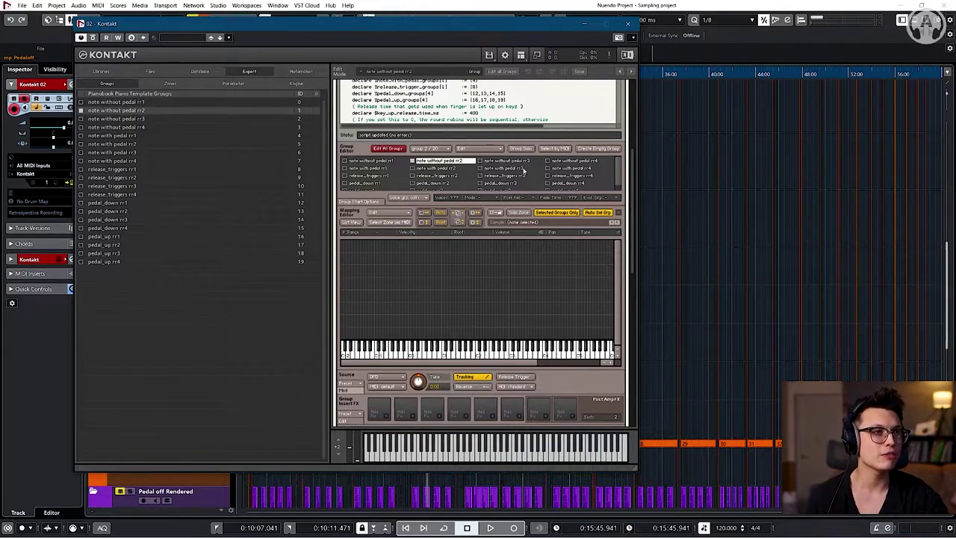
left_click(441, 169)
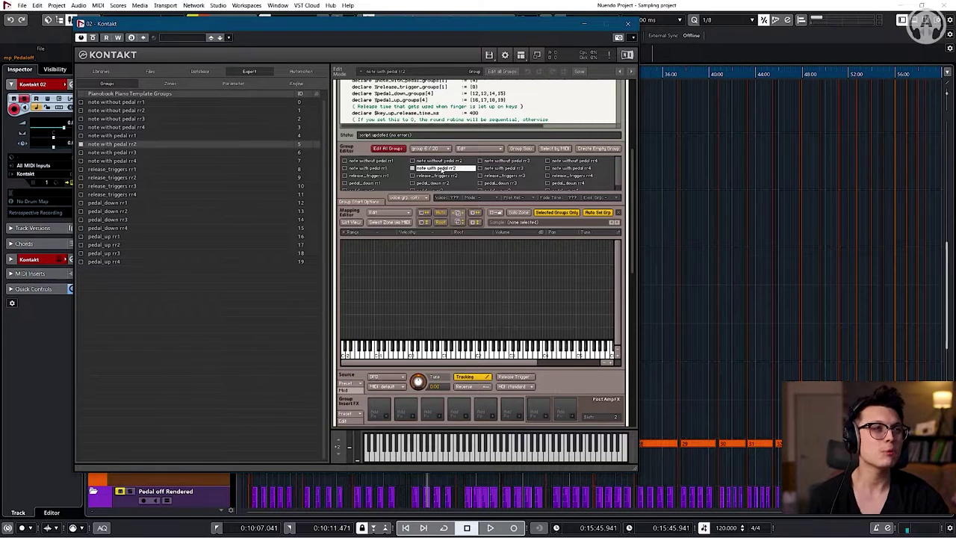
left_click(381, 161)
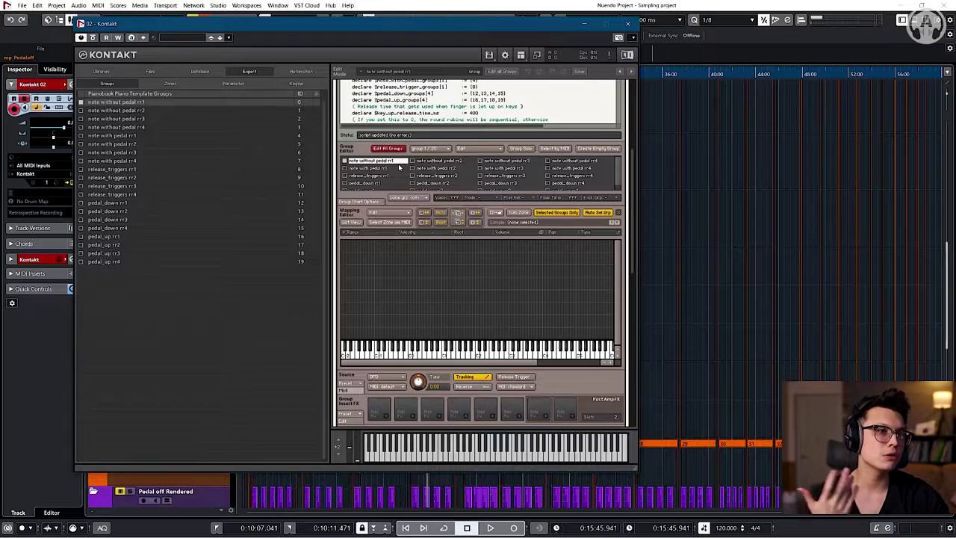
- Add all samples from the p_PedalOff folder to the note without pedal rr1 group, spread one per key
left_click_drag(411, 32, 547, 40)
left_click_drag(608, 30, 318, 36)
key("alt+Tab")
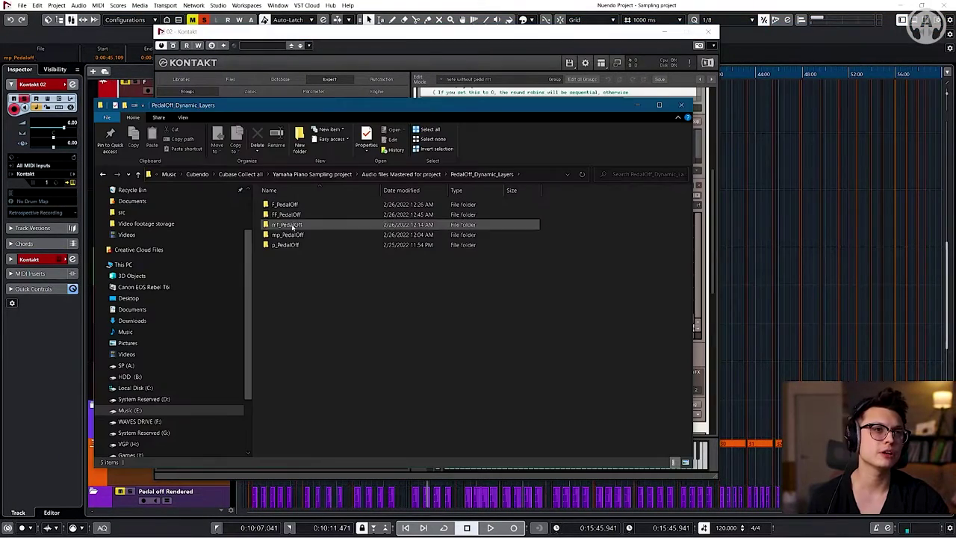
double_click(292, 246)
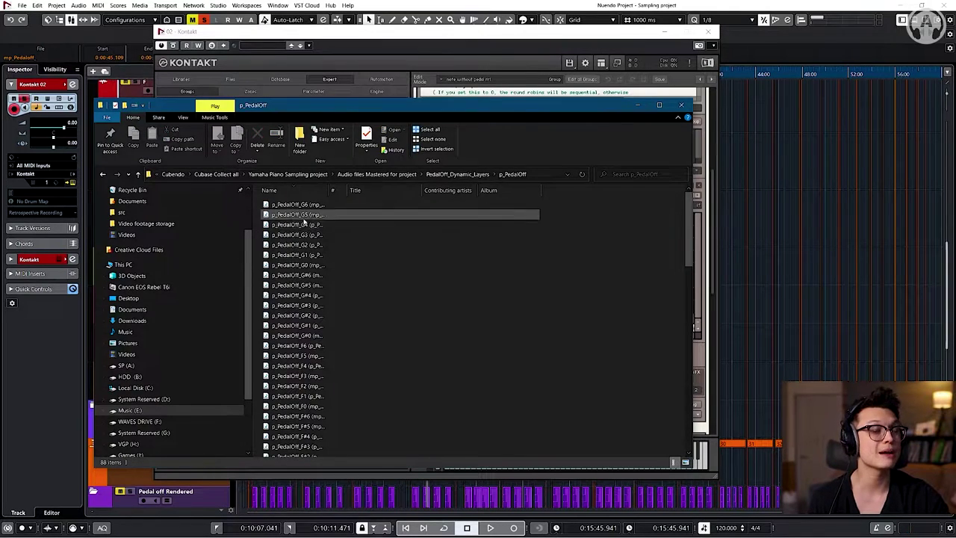
left_click_drag(358, 105, 0, 134)
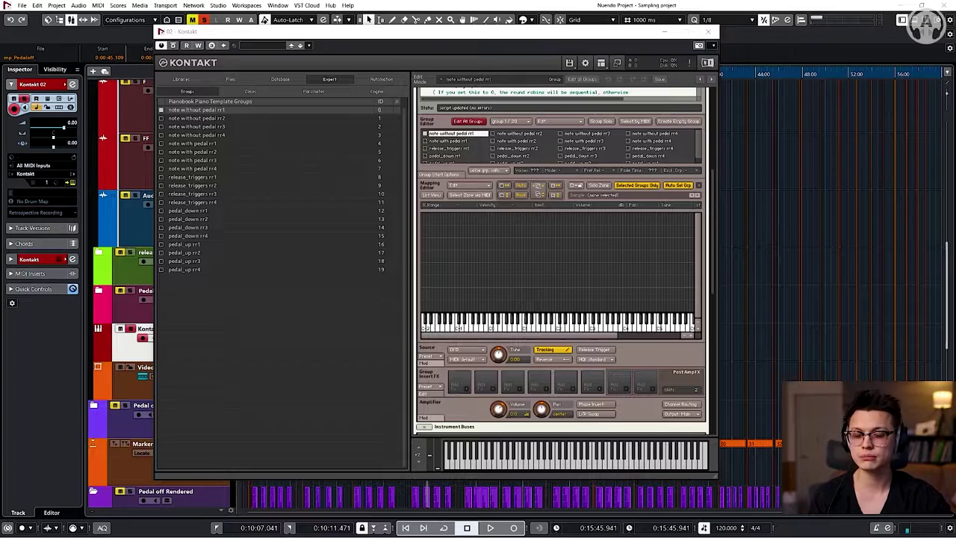
left_click_drag(0, 320, 699, 320)
- Auto-map all the p_PedalOff zones, using the note-name token of the filename as Set to Single Key
left_click(684, 282)
left_click_drag(677, 273, 438, 273)
right_click(520, 271)
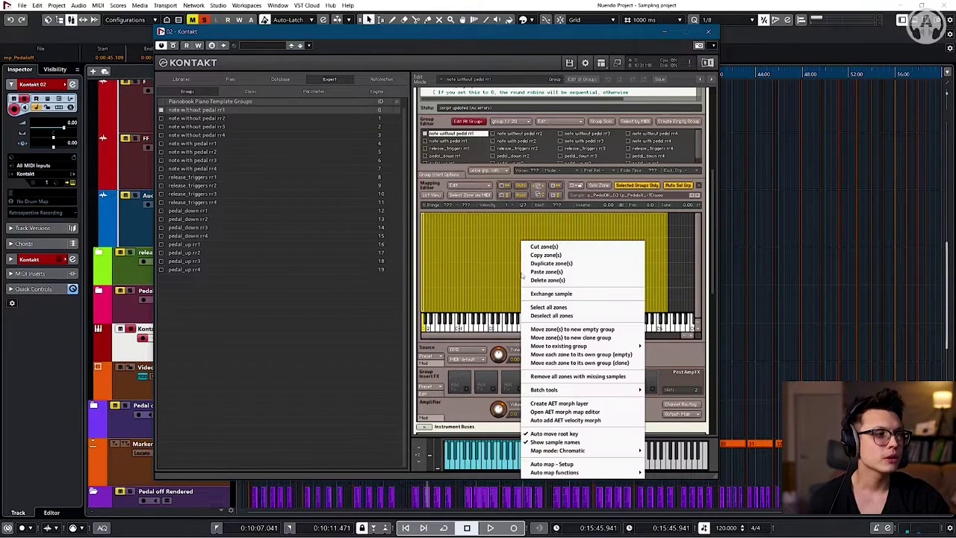
left_click(575, 465)
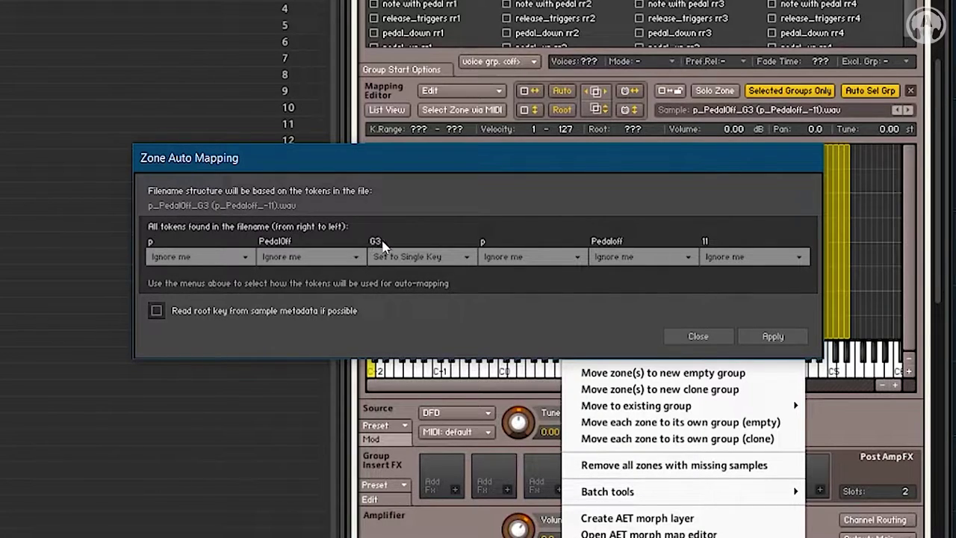
left_click(409, 253)
left_click(454, 261)
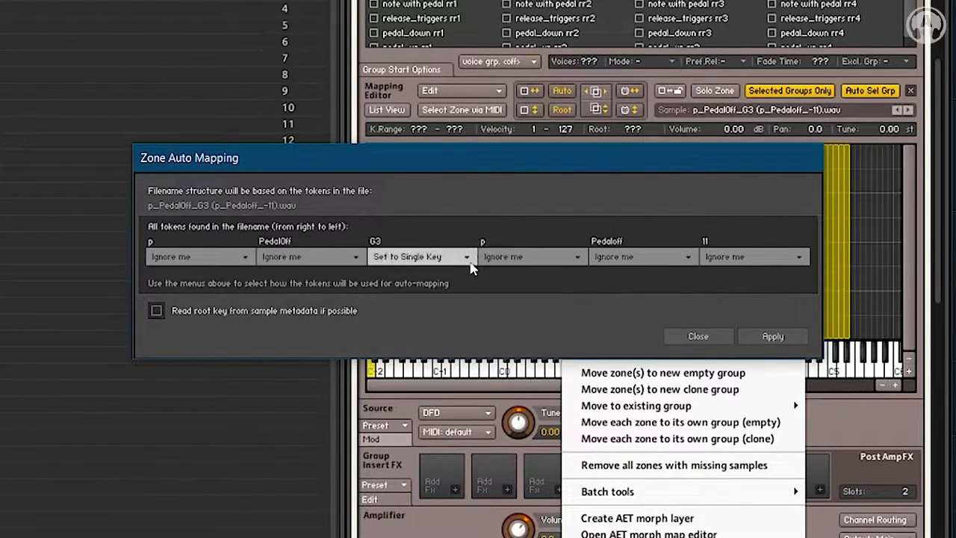
left_click(763, 338)
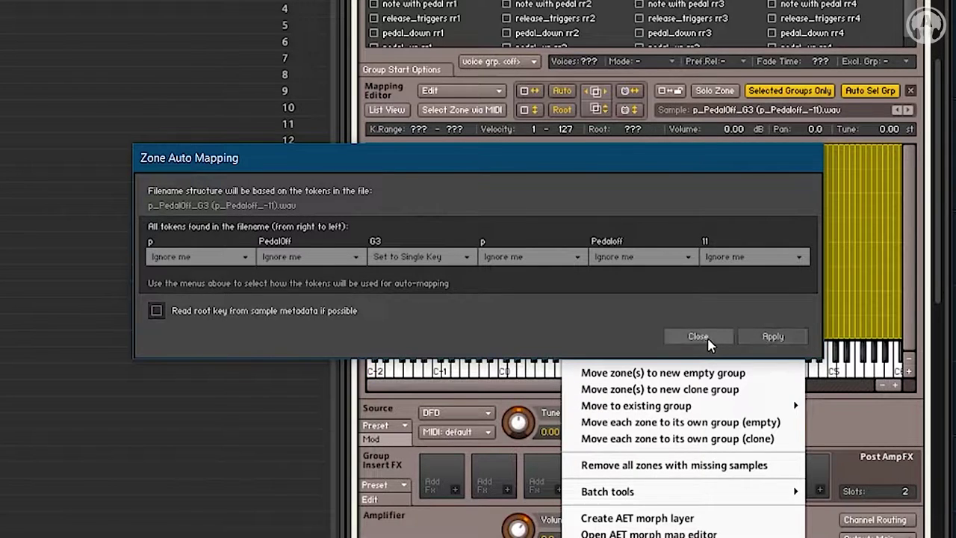
left_click(697, 336)
left_click(469, 281)
left_click_drag(549, 335, 418, 274)
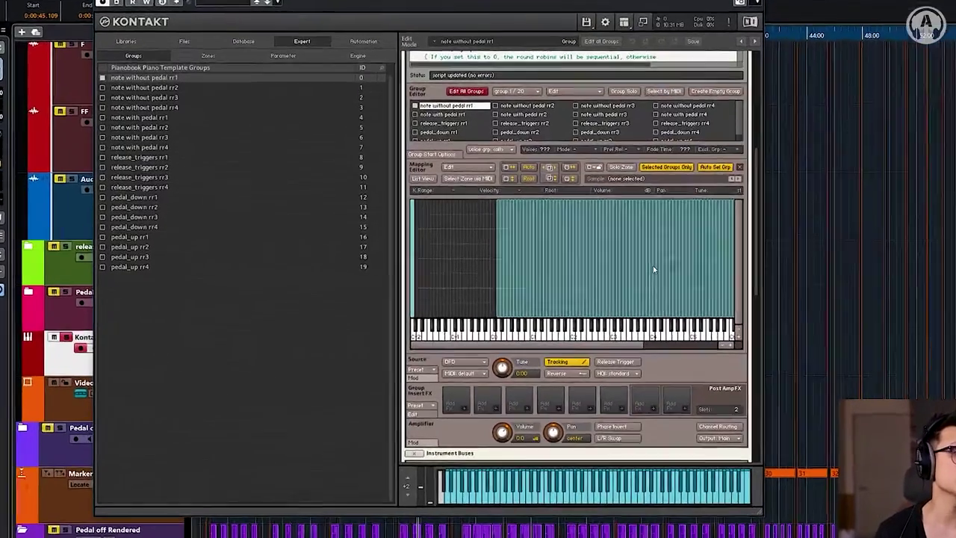
- Check the mapped zones, and move the stray ones stacked on the lowest key into the gap below the mapped range, down to A-1
left_click(624, 272)
left_click(641, 222)
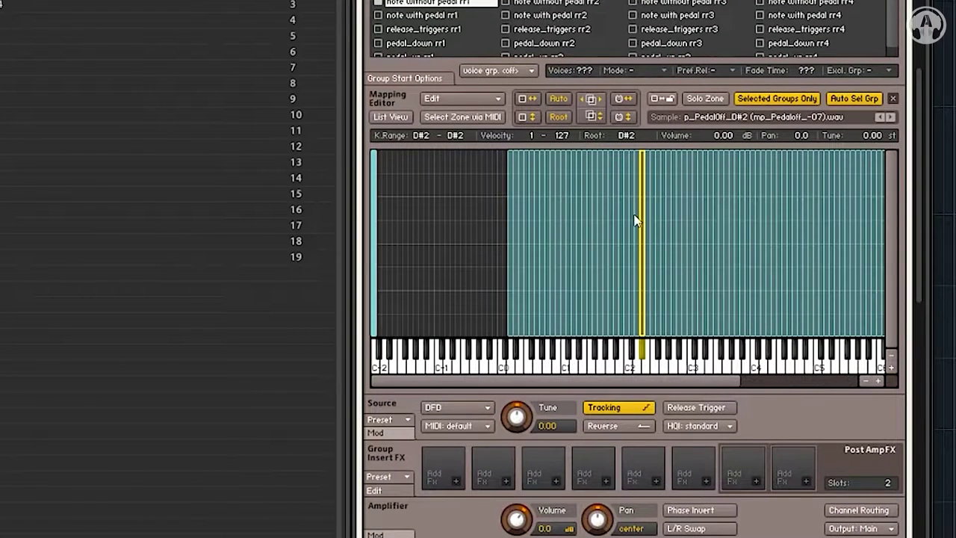
left_click(581, 258)
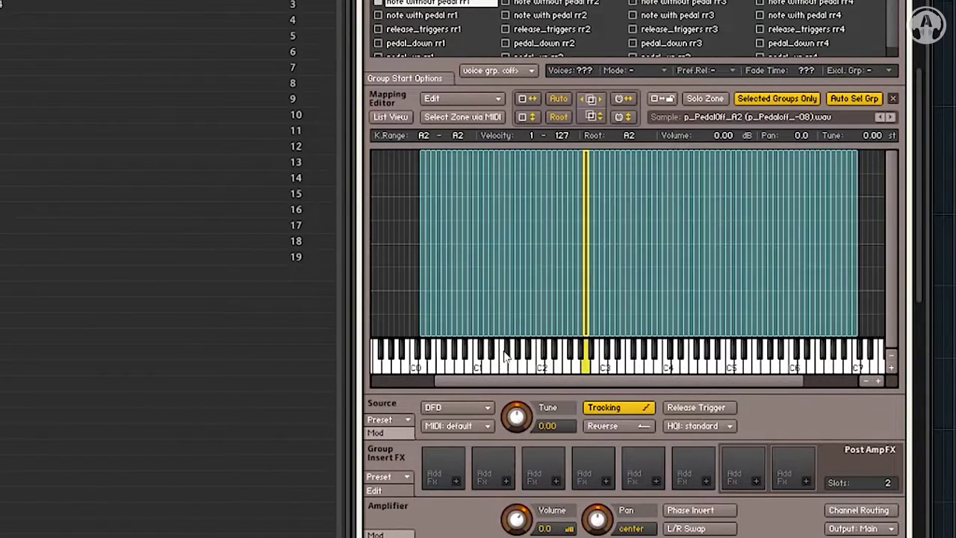
left_click_drag(558, 379, 379, 375)
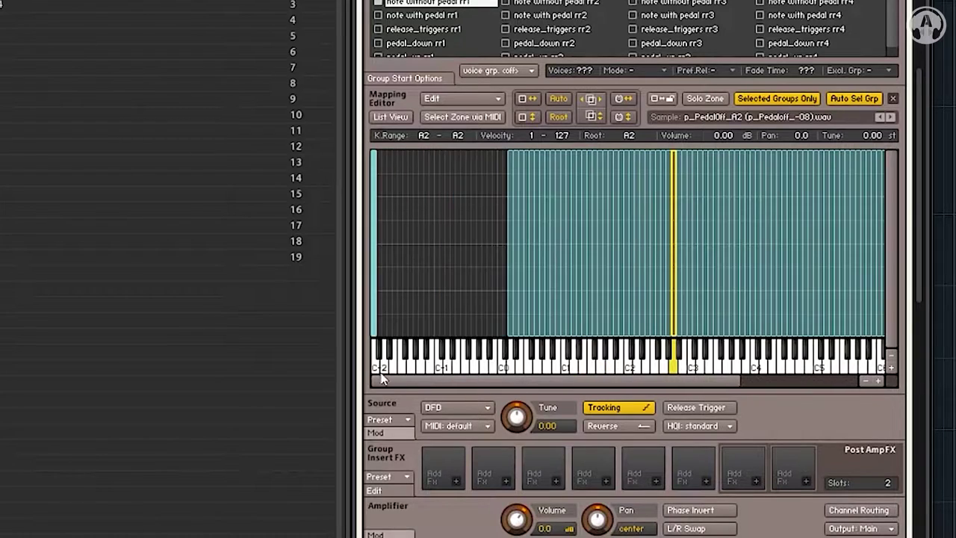
left_click_drag(375, 272, 508, 271)
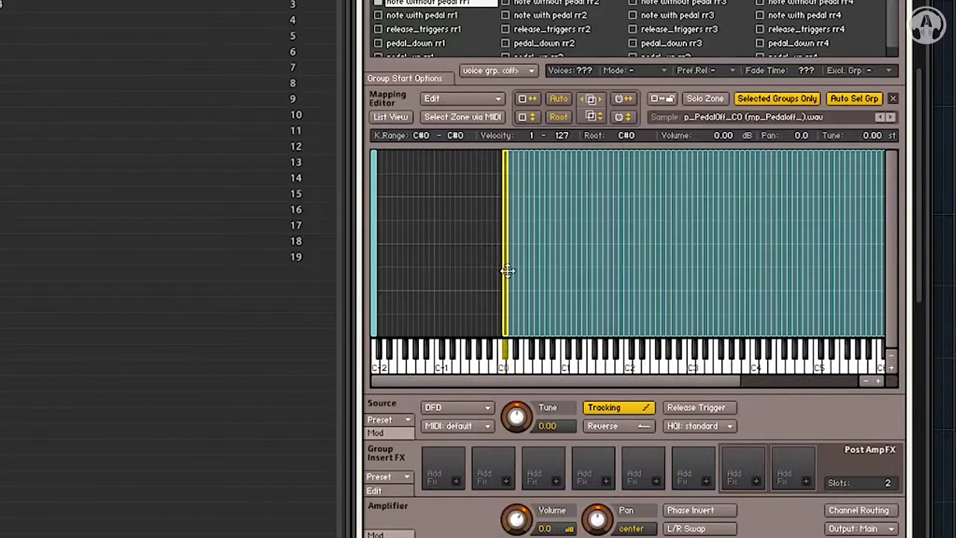
left_click(495, 260)
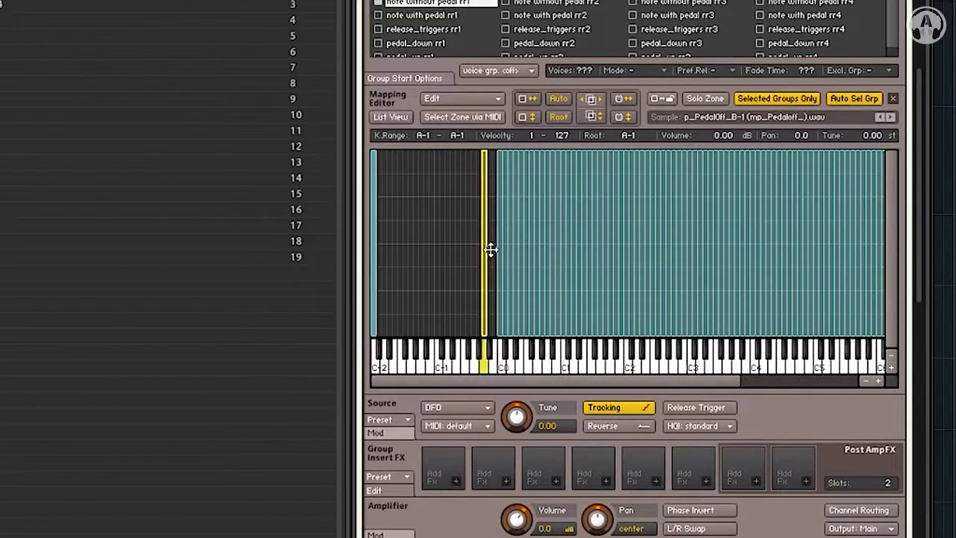
left_click_drag(374, 243, 491, 246)
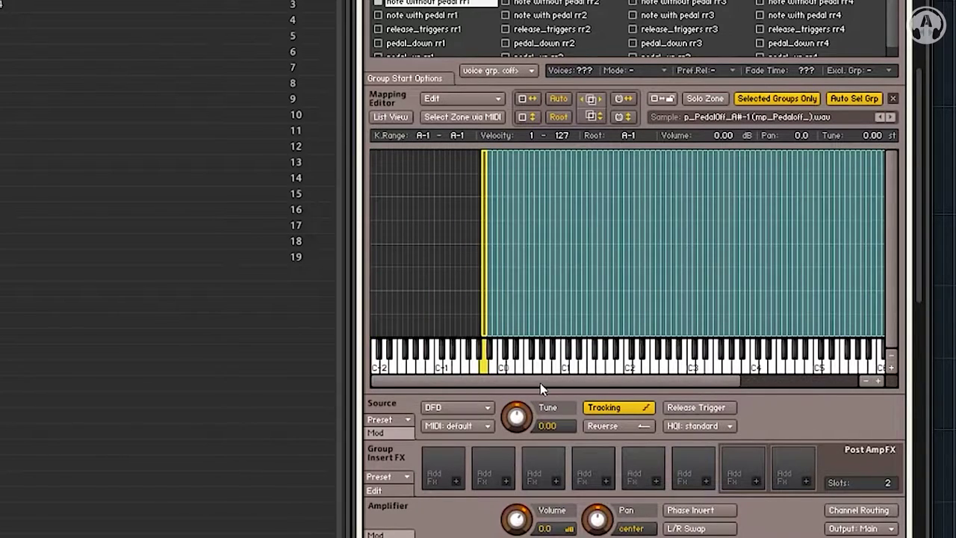
- Select all the p_PedalOff zones and lower their upper velocity limit to about 34
left_click_drag(541, 382, 600, 382)
key("ctrl+a")
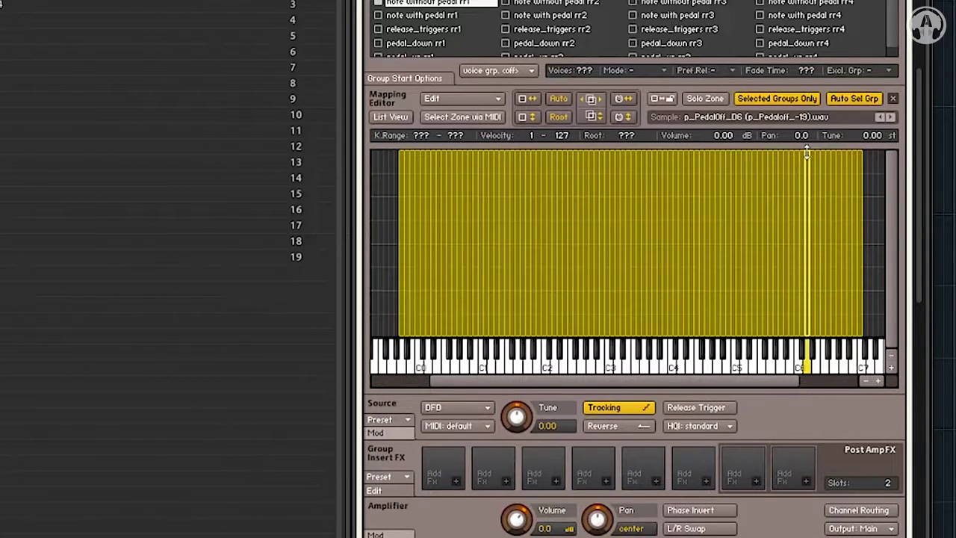
left_click_drag(872, 206, 400, 215)
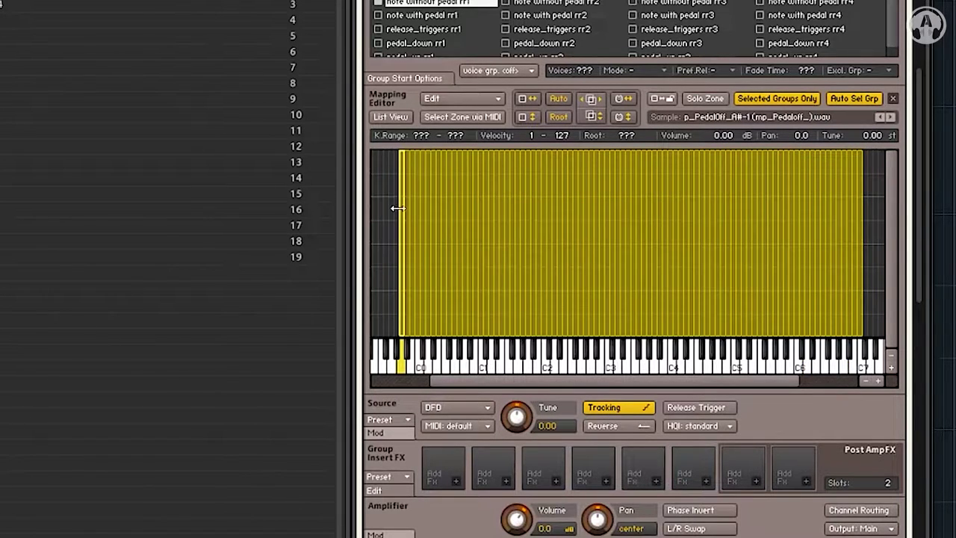
left_click_drag(402, 152, 402, 287)
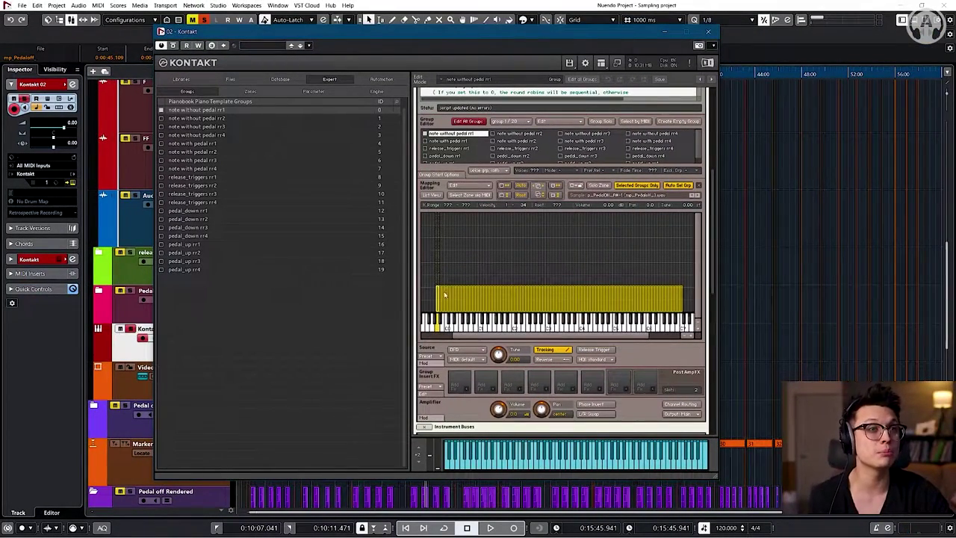
left_click(504, 264)
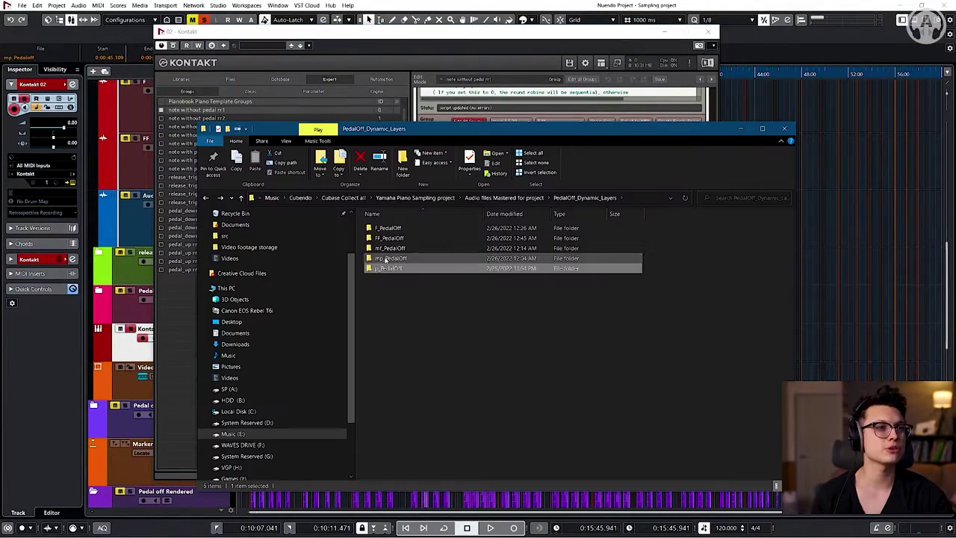
- Add all samples from the mp_PedalOff folder to the same group, spread one per key
double_click(396, 268)
left_click(401, 269)
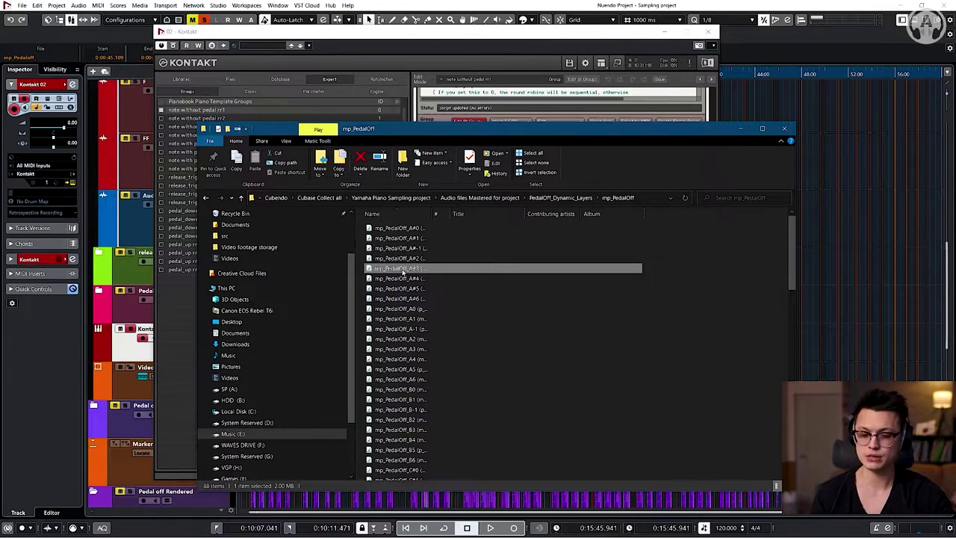
key("ctrl+a")
left_click_drag(440, 131, 361, 130)
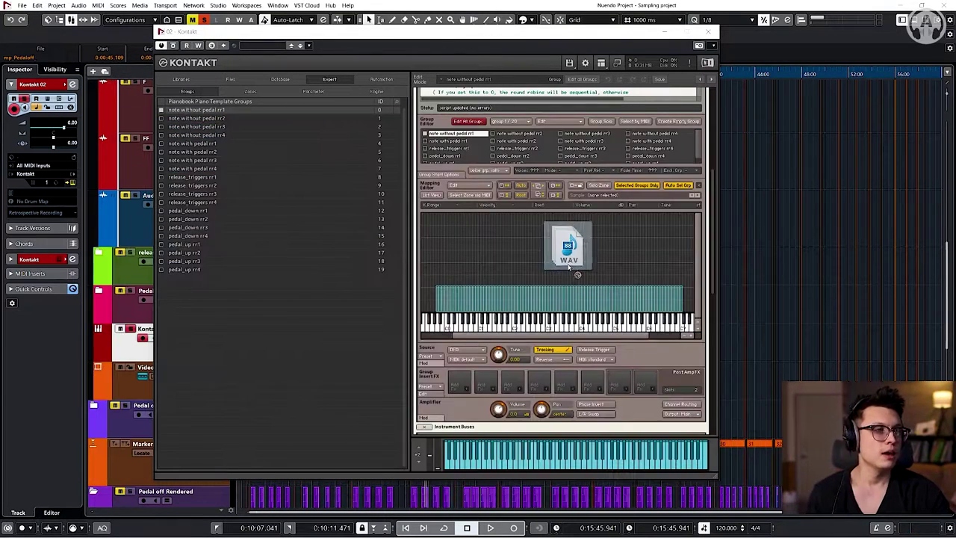
left_click_drag(576, 275, 702, 324)
- Auto-map the mp_PedalOff zones, using the note-name token as Set to Single Key
right_click(538, 241)
left_click(597, 464)
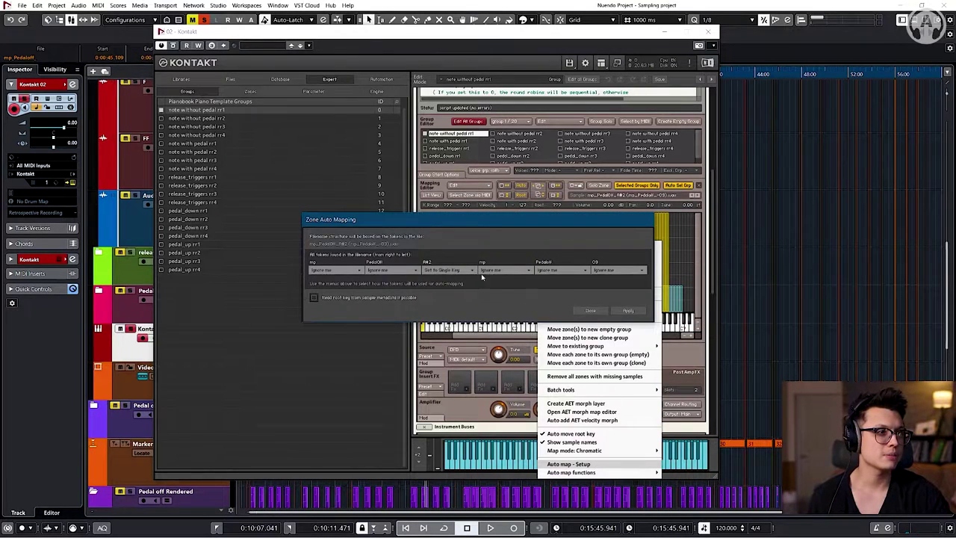
left_click(448, 270)
left_click(448, 272)
left_click(628, 311)
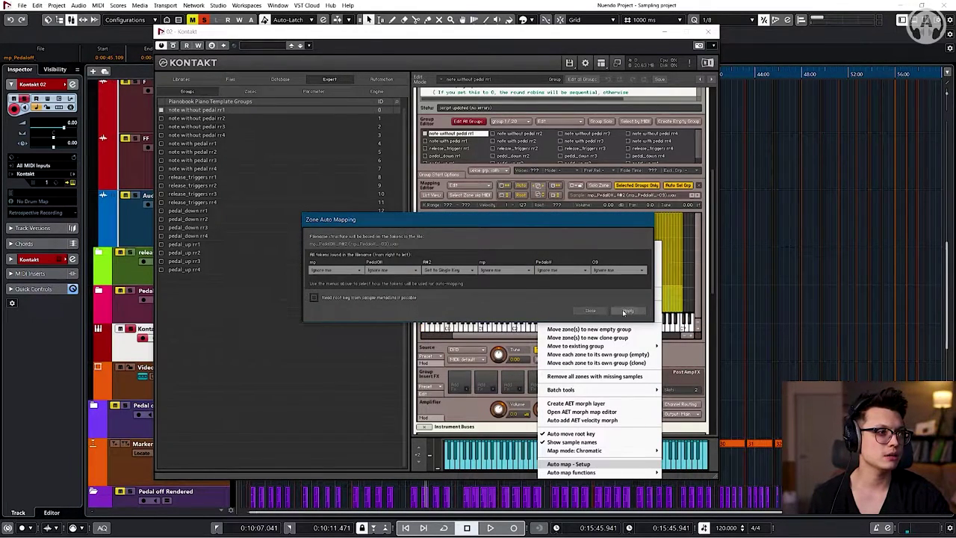
- Move the stray mp_PedalOff zones from the lowest key into the gap below the mapped range, down to A-1
left_click(442, 267)
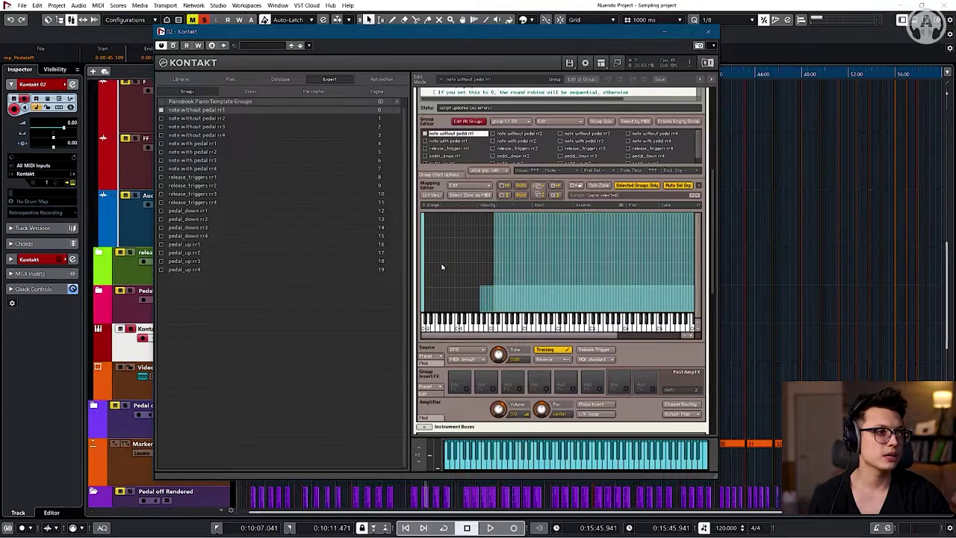
left_click_drag(424, 265, 493, 267)
left_click_drag(422, 264, 444, 263)
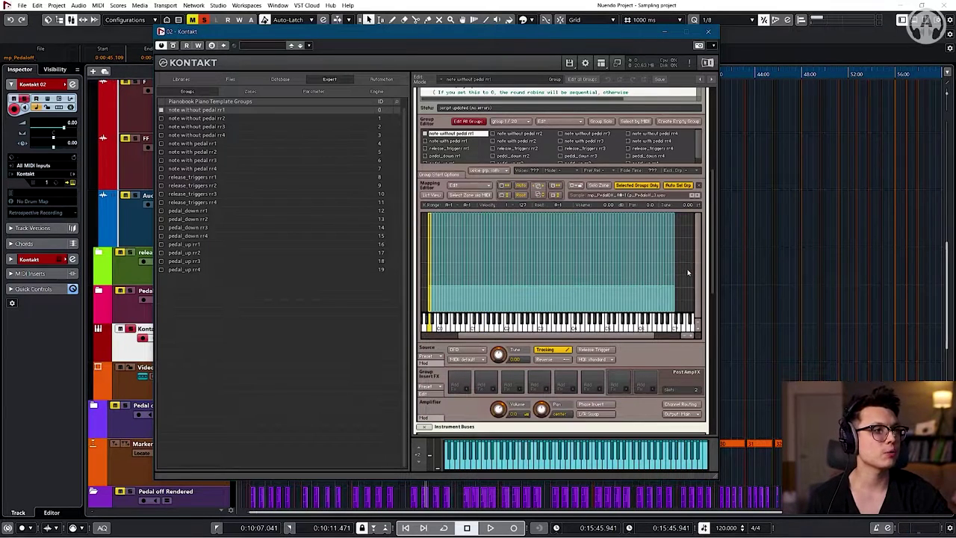
- Set the mp zones' velocity range to 36–127 and the p zones' range to 1–36
left_click_drag(687, 273, 439, 284)
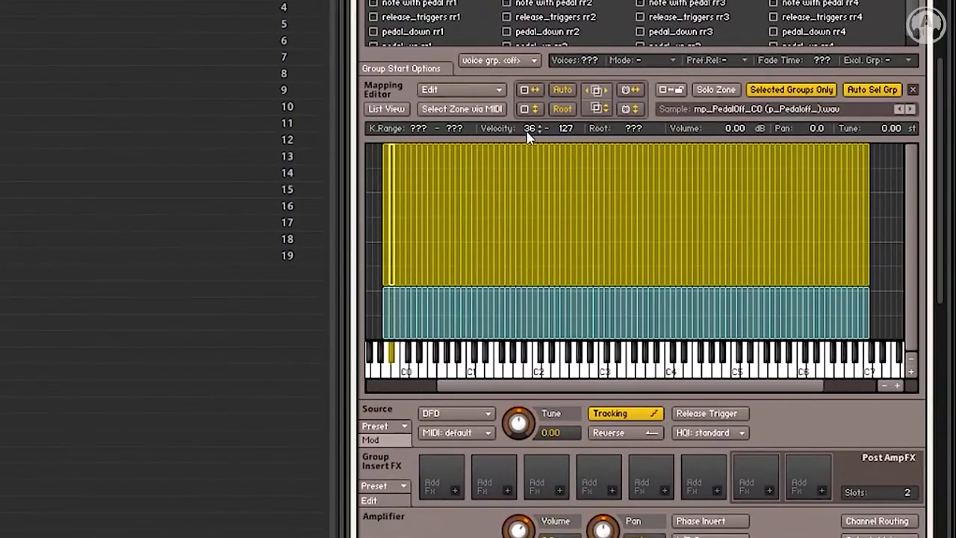
left_click_drag(376, 305, 872, 331)
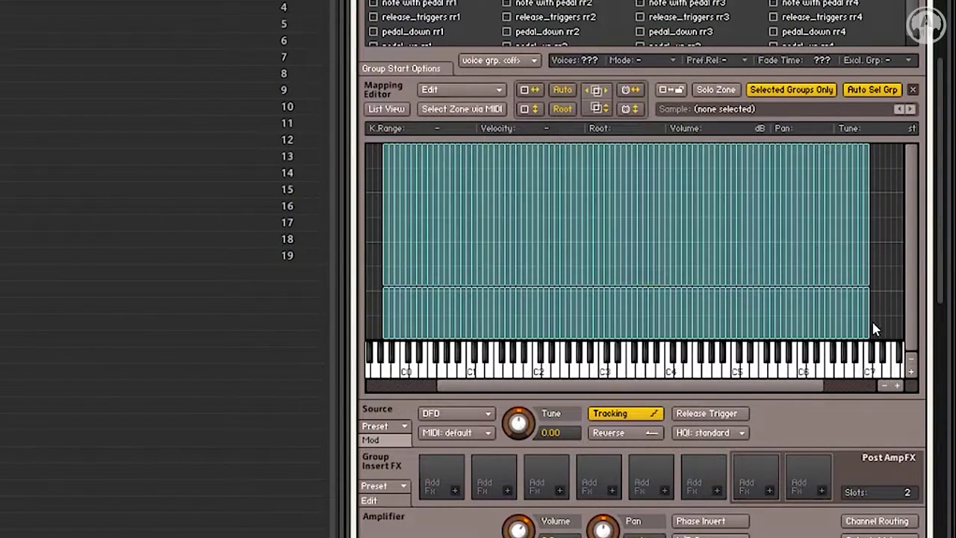
left_click_drag(570, 130, 577, 124)
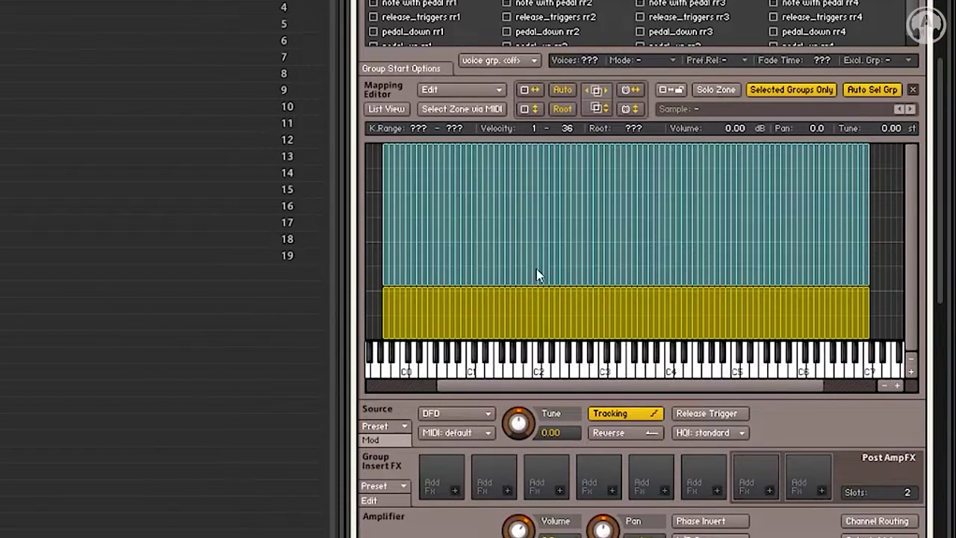
- Extend the mp zones' lower velocity limit to 31, and resolve the overlapping velocity ranges across both layers
left_click_drag(889, 236, 377, 246)
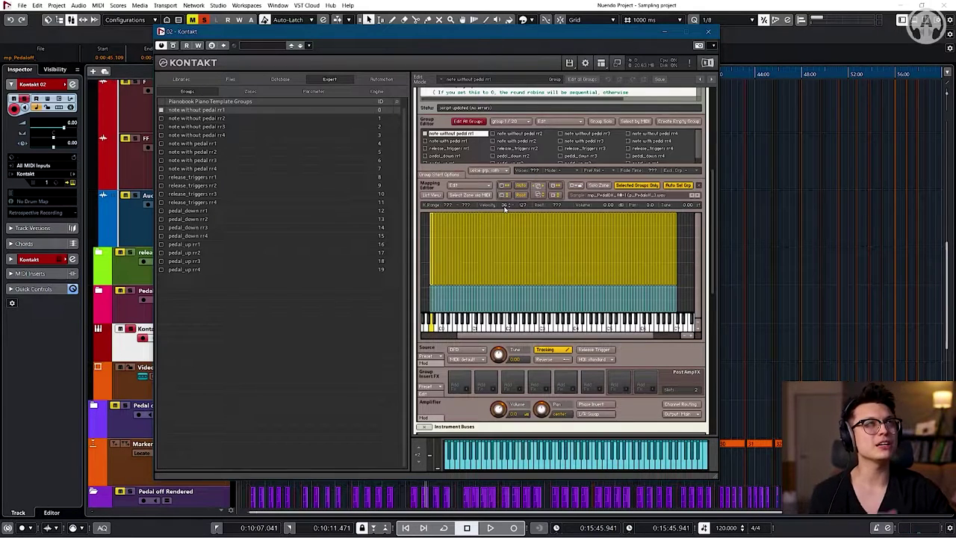
left_click(660, 276)
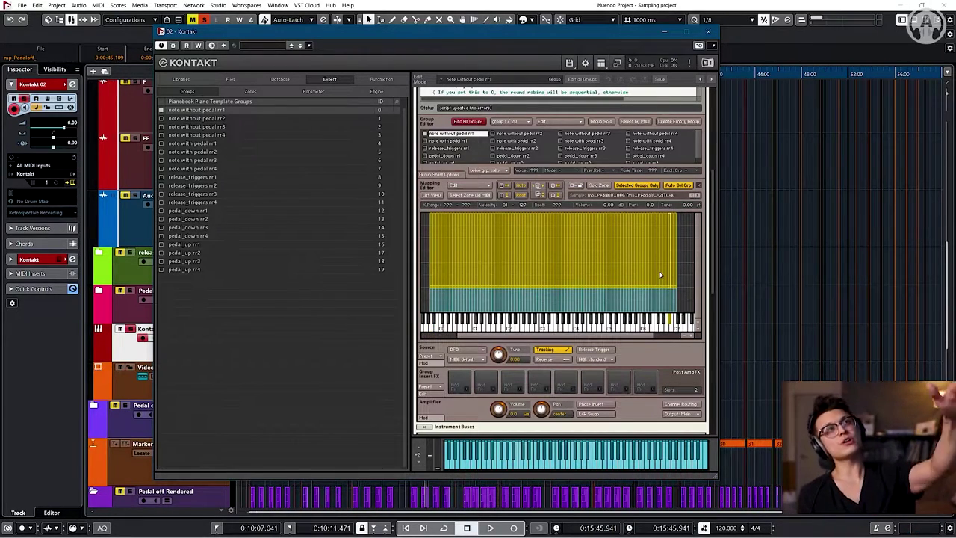
left_click_drag(685, 302, 427, 276)
key("ctrl+a")
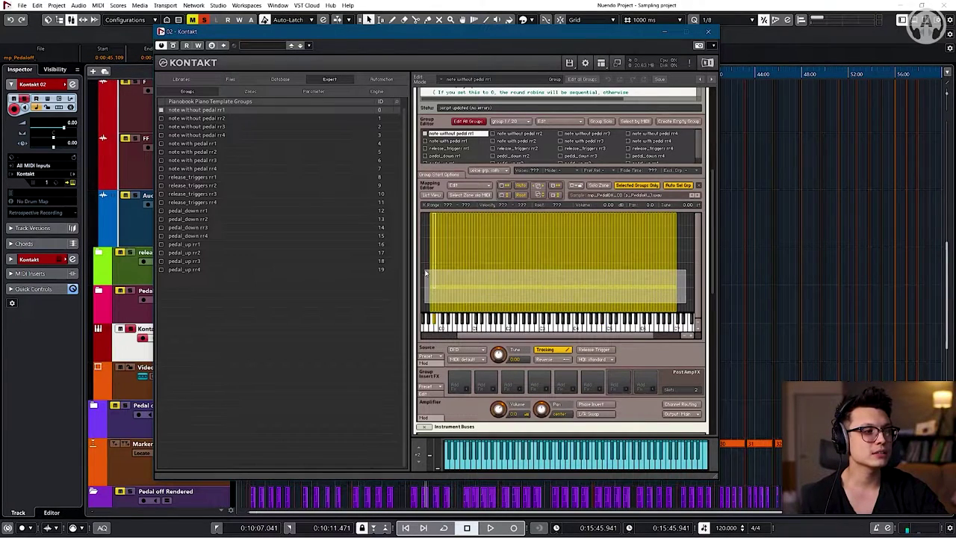
right_click(593, 242)
mouse_move(631, 474)
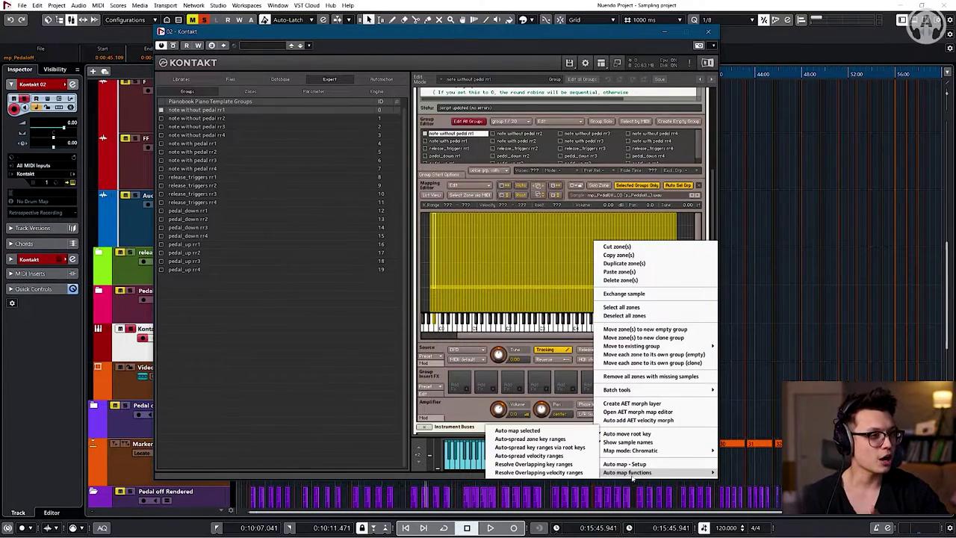
left_click(565, 474)
- Check the velocity ranges of the p and mp layers, and select the note with pedal rr1 group for mapping
left_click_drag(680, 305, 644, 294)
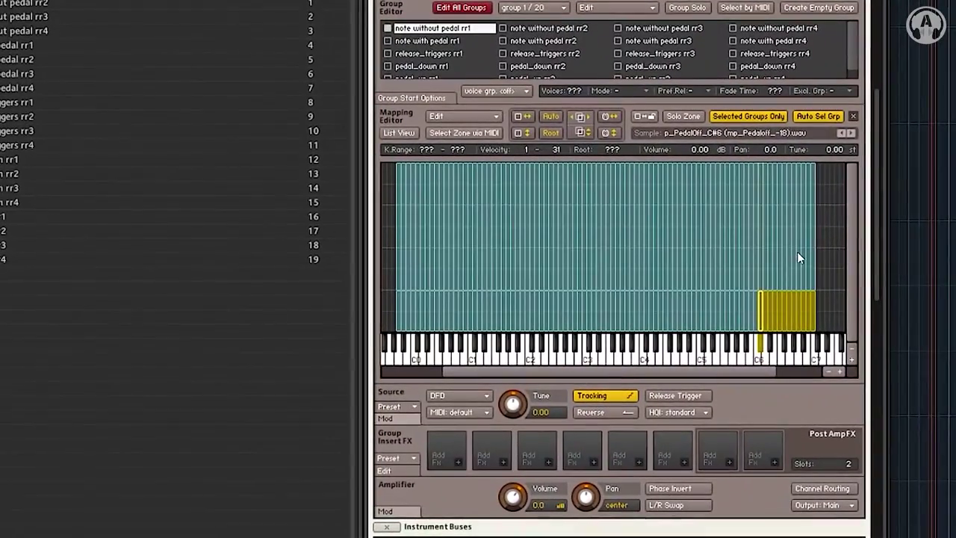
left_click_drag(792, 259, 489, 232)
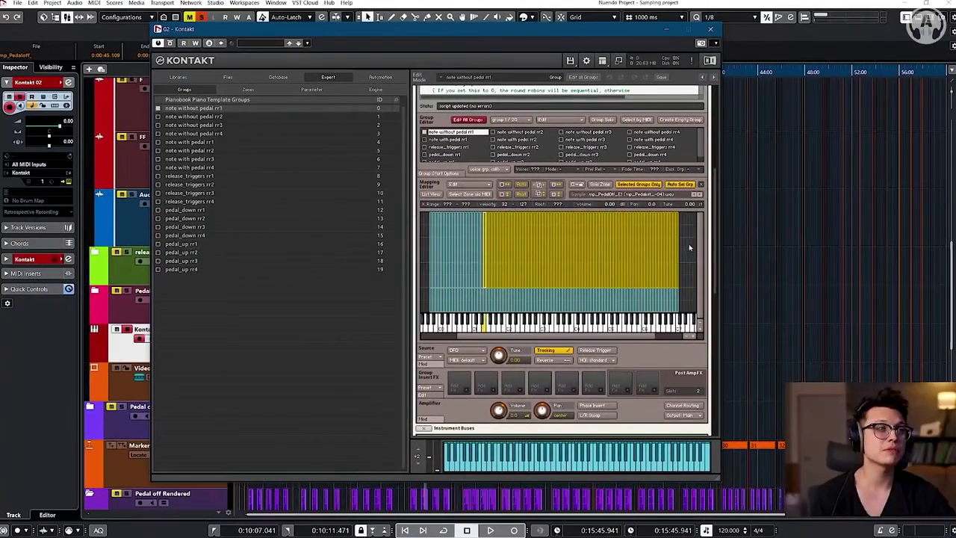
left_click(833, 218)
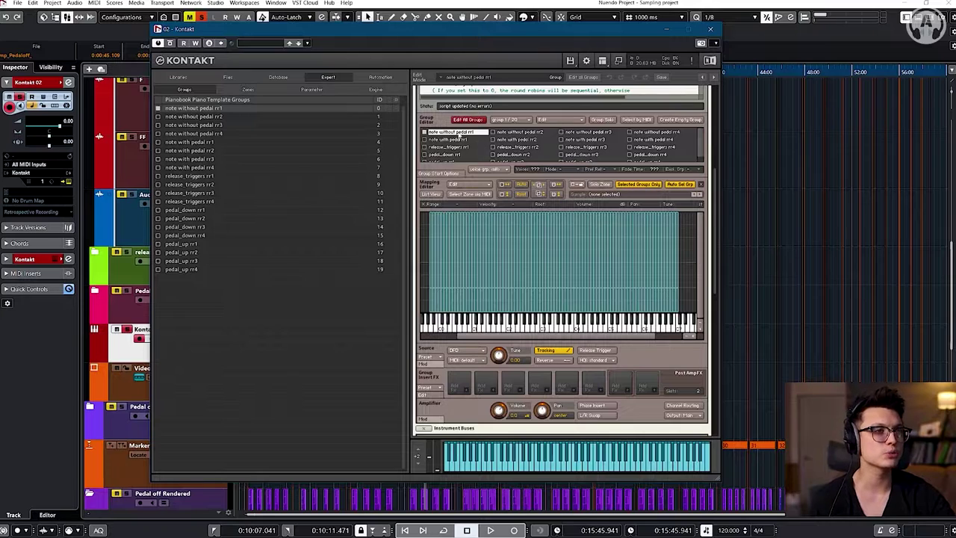
left_click(457, 142)
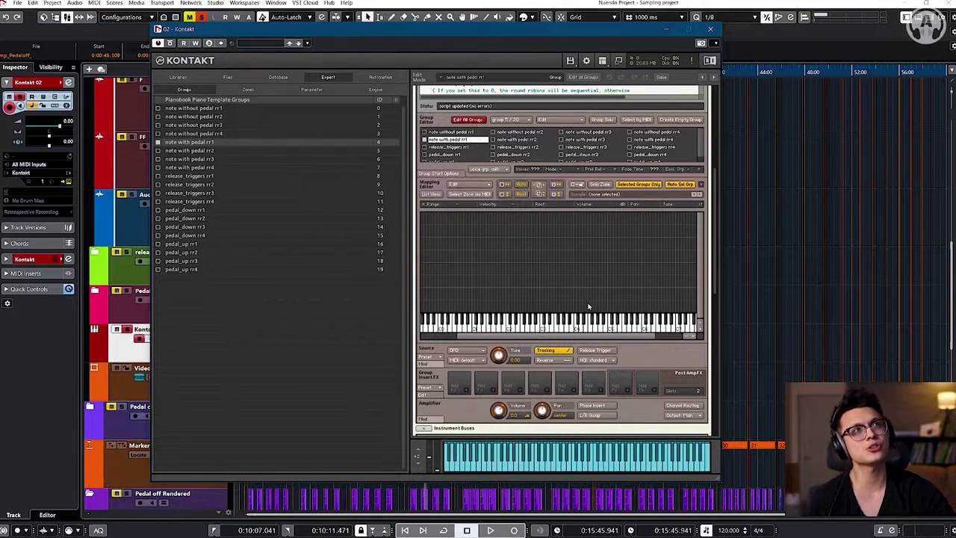
- Select the release_triggers rr1 group, and open the mastered Release Triggers folder in File Explorer with all its WAV samples selected
left_click(190, 176)
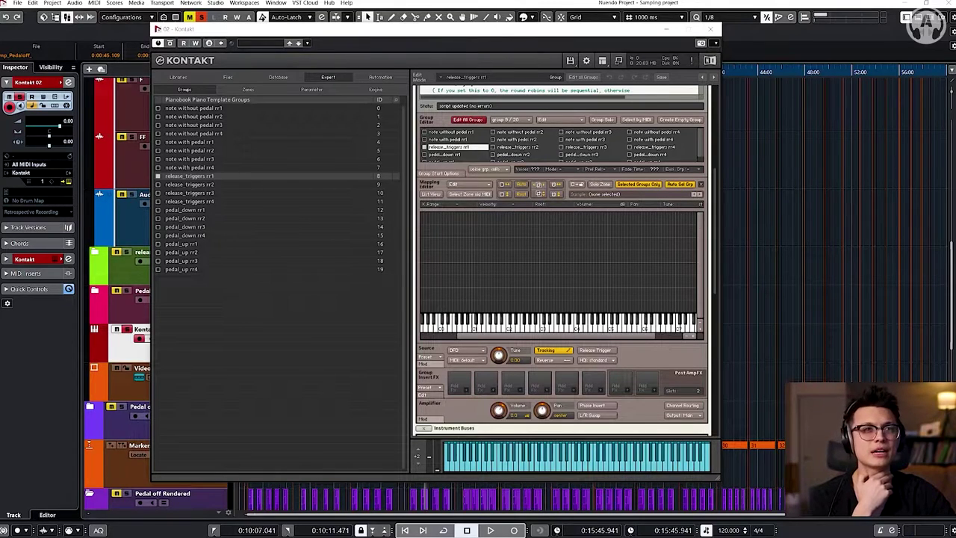
left_click_drag(0, 115, 520, 175)
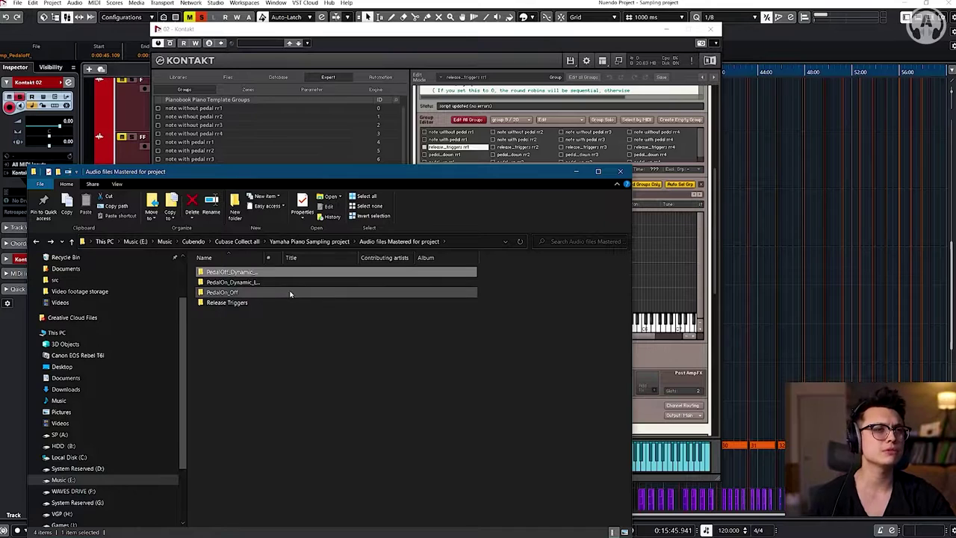
left_click(271, 307)
double_click(271, 307)
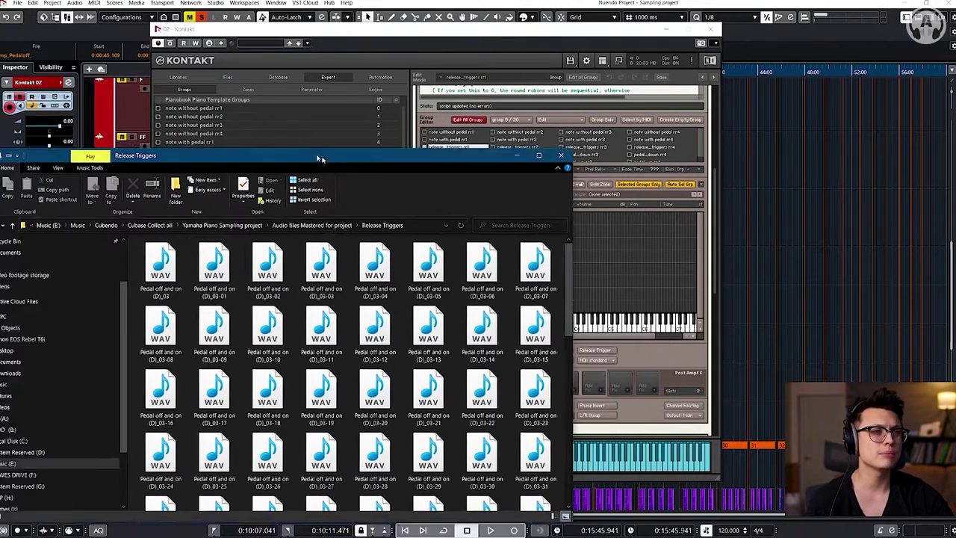
key("ctrl+a")
- Load the saved Stephen's Yamaha 2 instrument from the piano template's src folder into Kontakt and open it for editing
left_click_drag(369, 121, 0, 122)
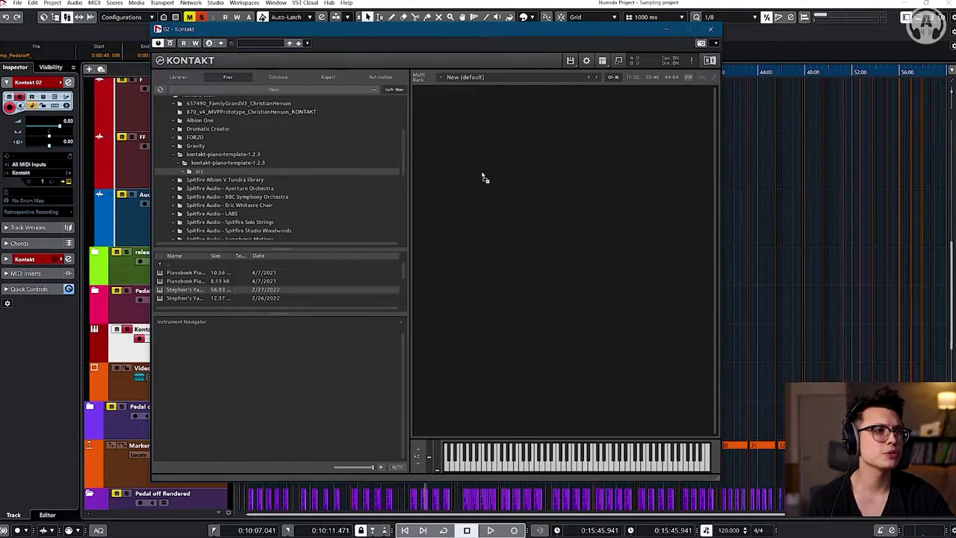
left_click_drag(482, 178, 482, 178)
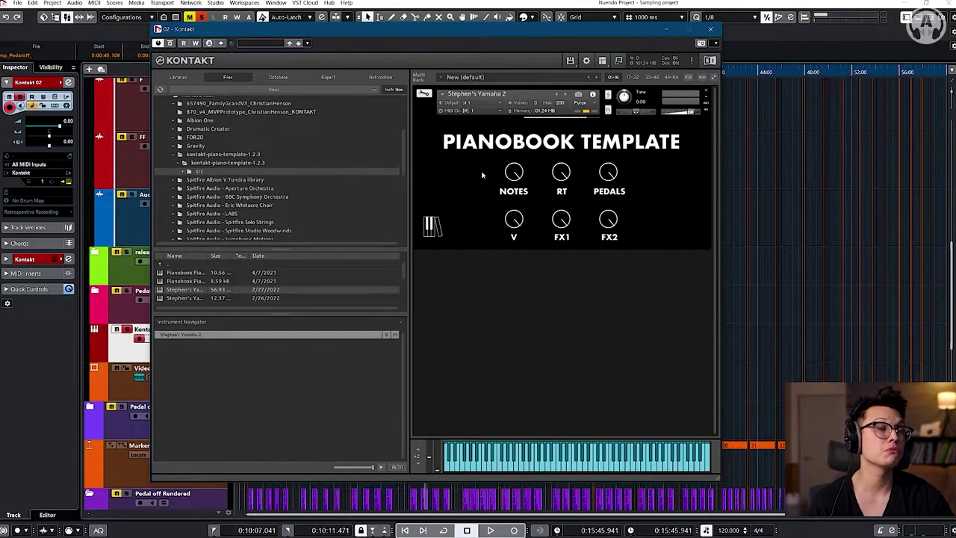
left_click(423, 94)
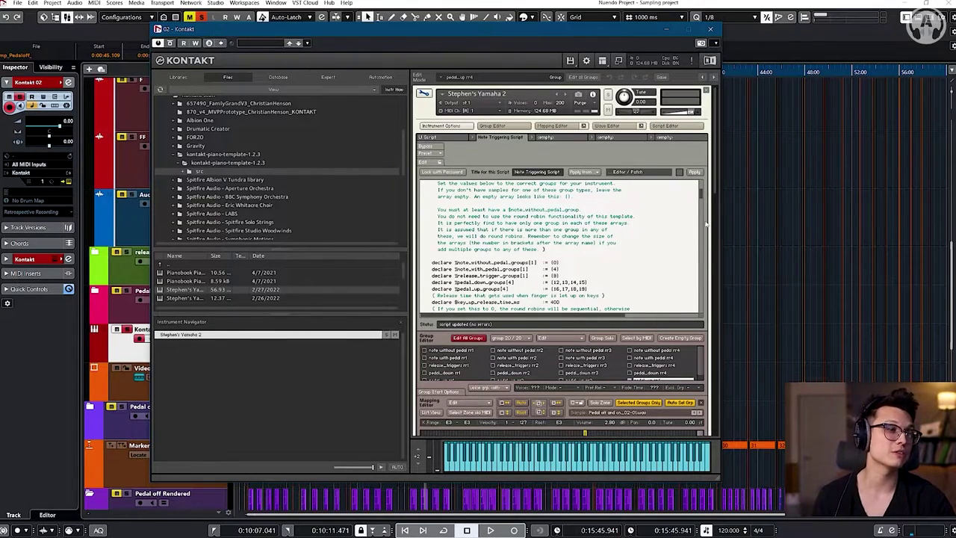
- Examine the Note Triggering Script and the zone mappings of the note with pedal rr1 and release_triggers rr1 and rr2 groups
left_click_drag(703, 196, 702, 223)
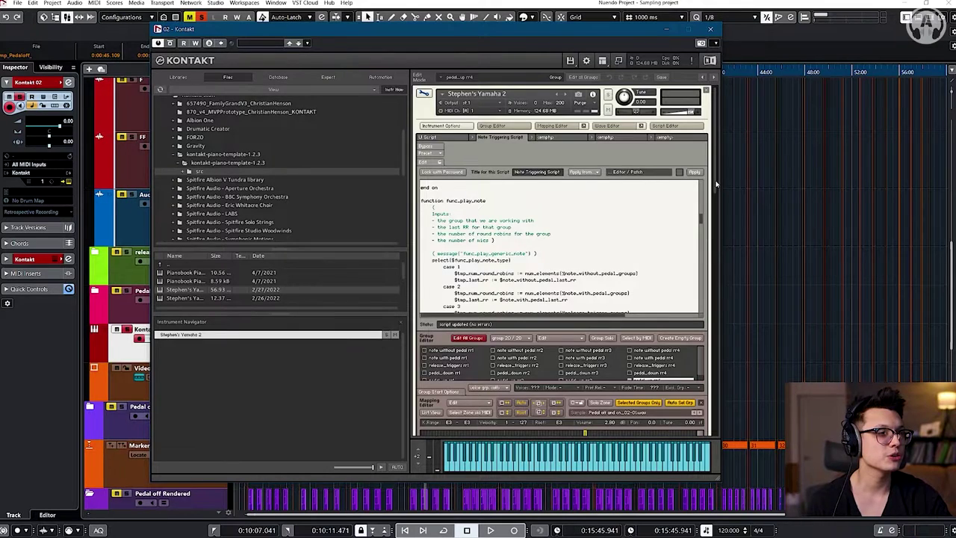
scroll(713, 185, "down", 5)
left_click(457, 127)
scroll(478, 274, "right", 3)
left_click(448, 135)
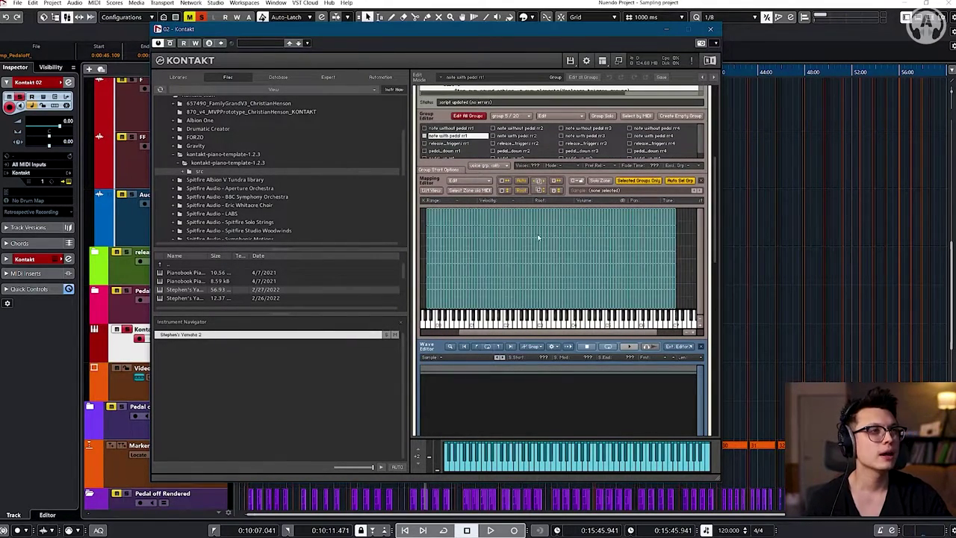
left_click(328, 76)
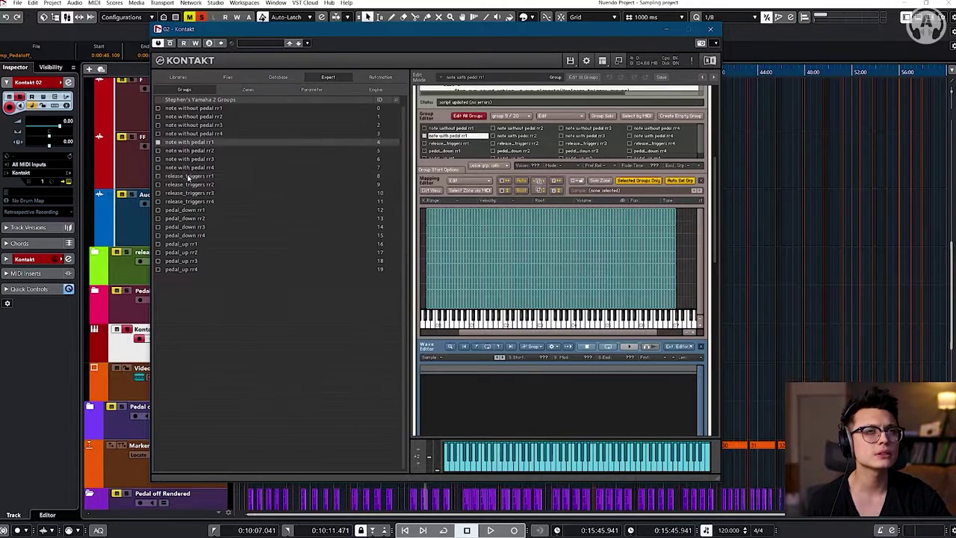
left_click(199, 177)
left_click(502, 143)
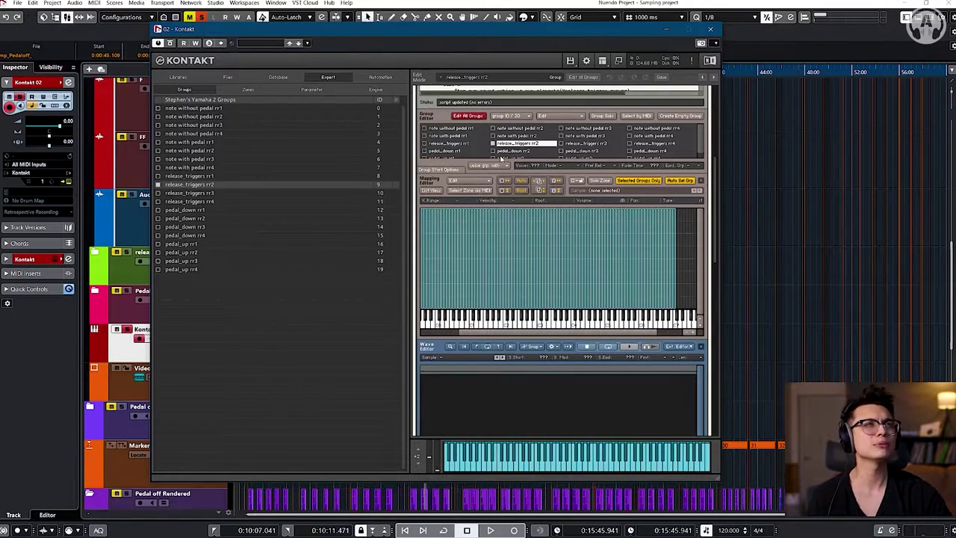
- Compare the zone mappings of the pedal_down rr1, rr2 and rr3 groups, and inspect the pedal_up rr3 group
left_click(444, 150)
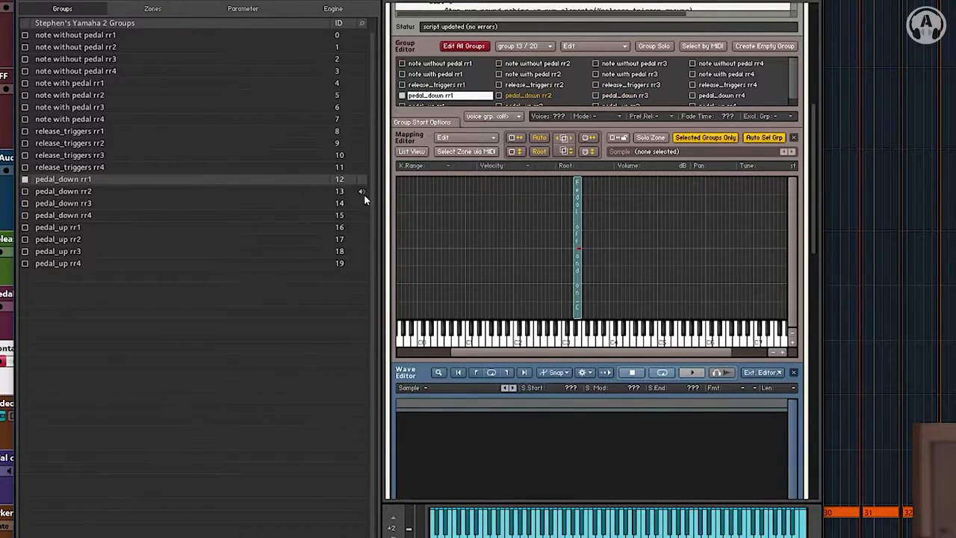
left_click(63, 191)
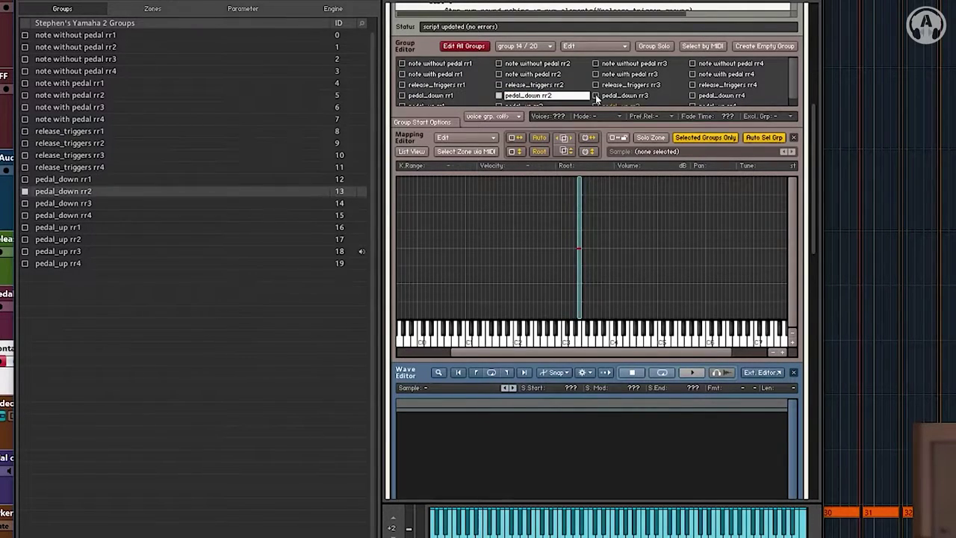
left_click(640, 94)
left_click(539, 95)
left_click(462, 96)
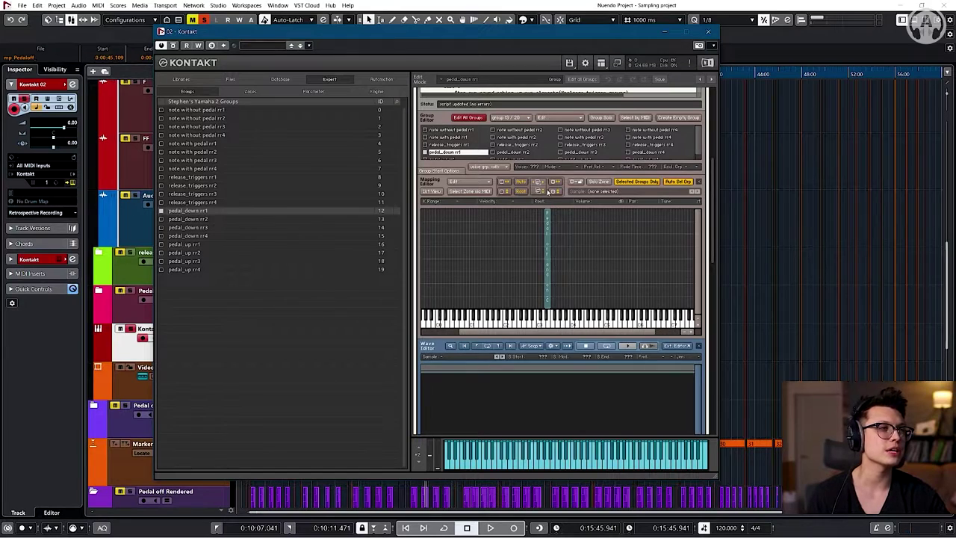
left_click(513, 152)
left_click(583, 152)
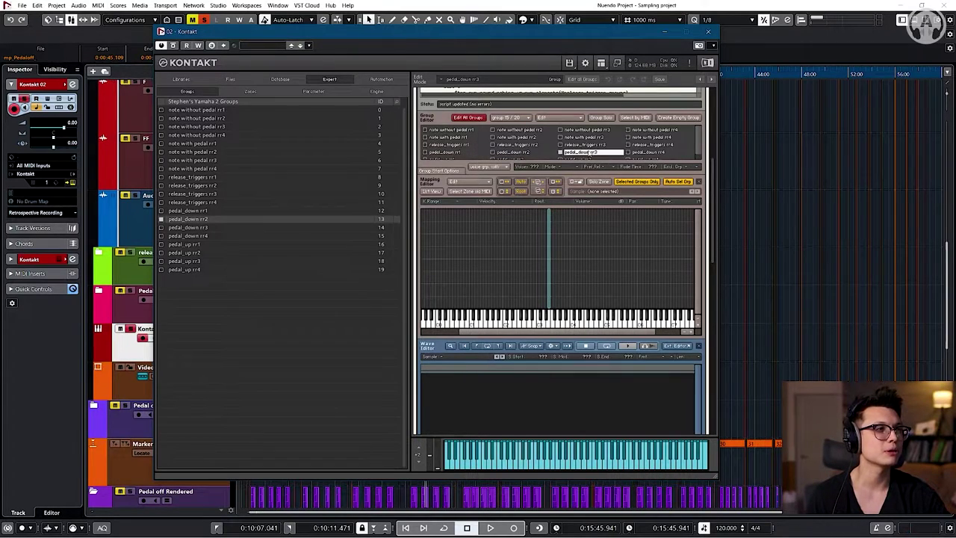
scroll(698, 151, "down", 1)
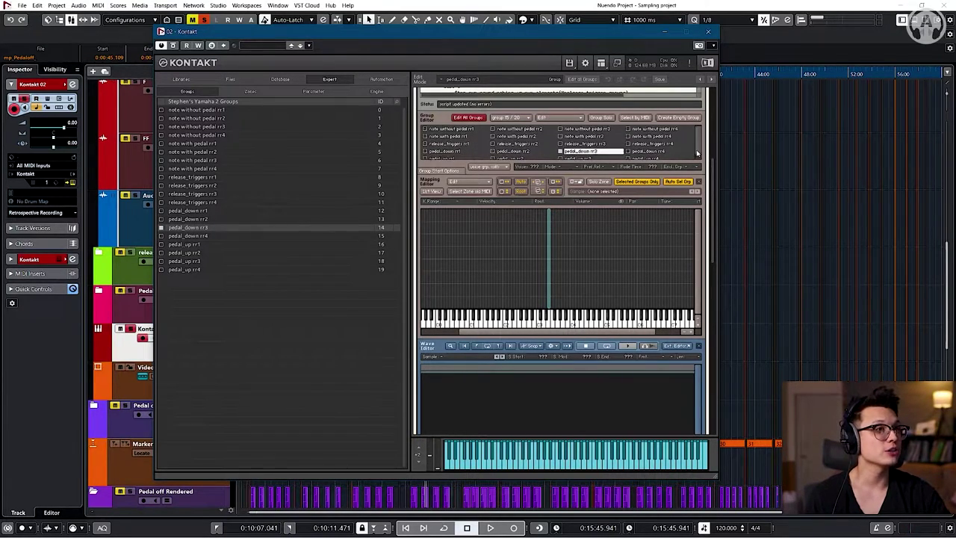
left_click(589, 154)
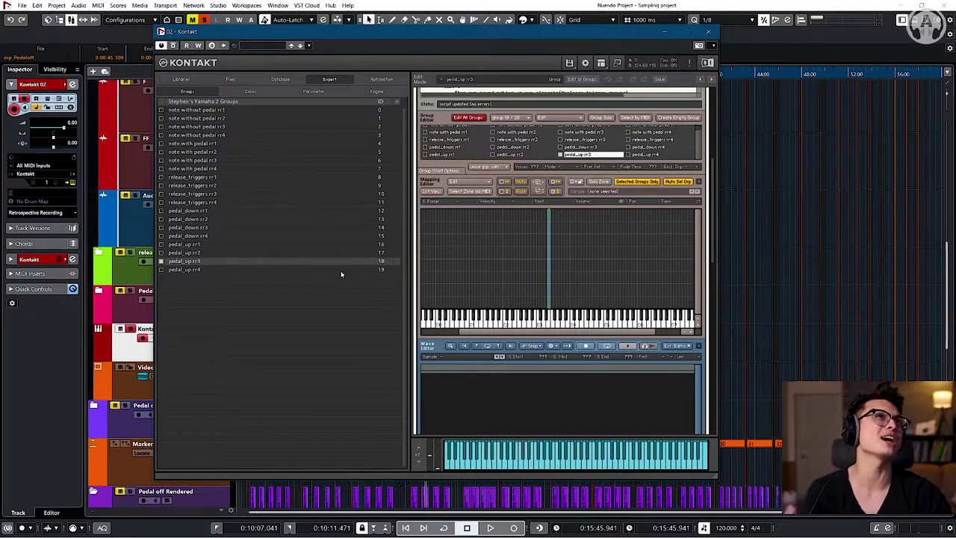
- Review the save options for the edited Stephen's Yamaha 2 instrument without saving, and return to its performance view
left_click_drag(714, 228, 639, 44)
left_click(569, 64)
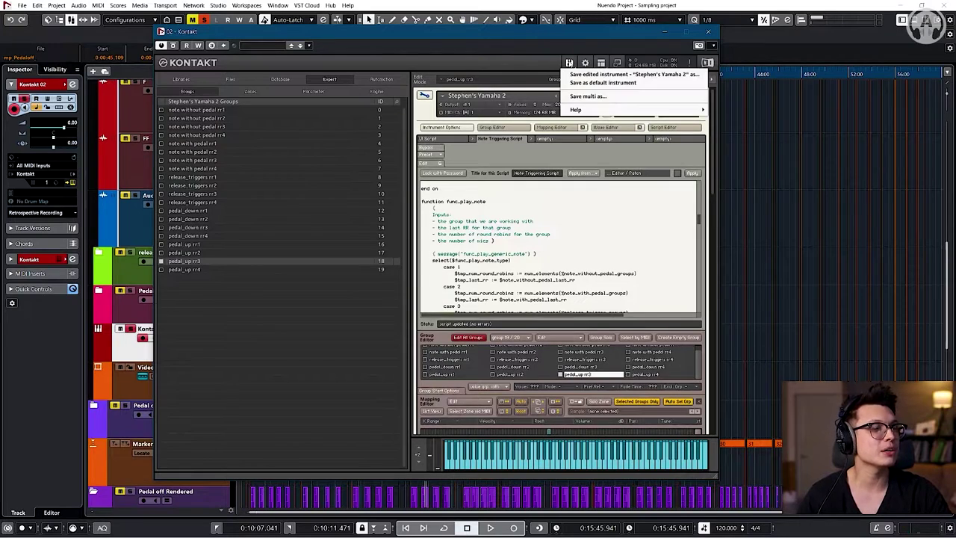
left_click(603, 75)
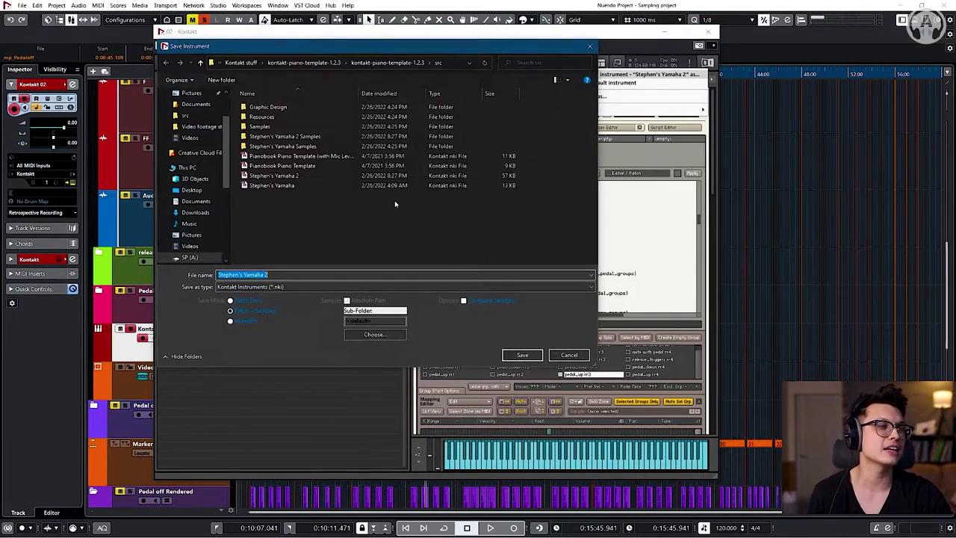
left_click(590, 47)
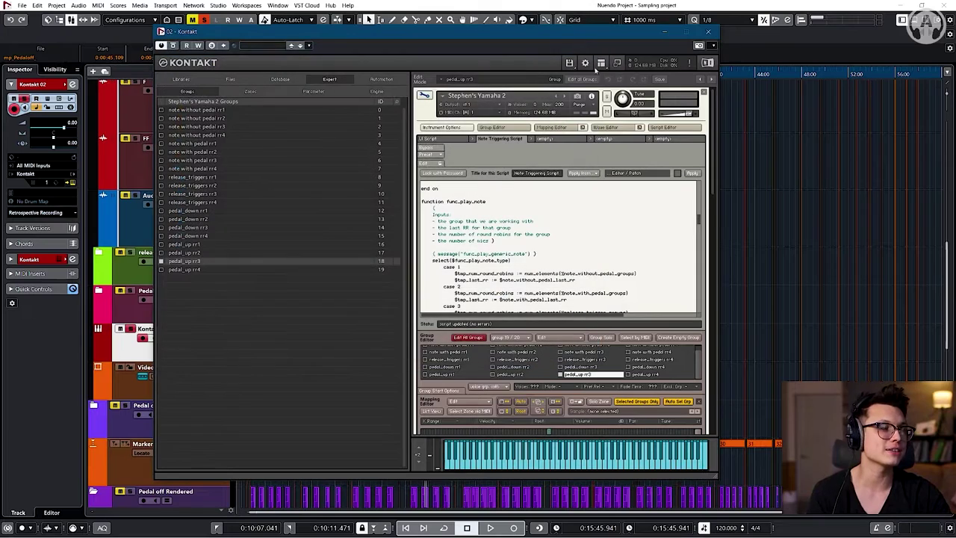
left_click_drag(712, 177, 716, 155)
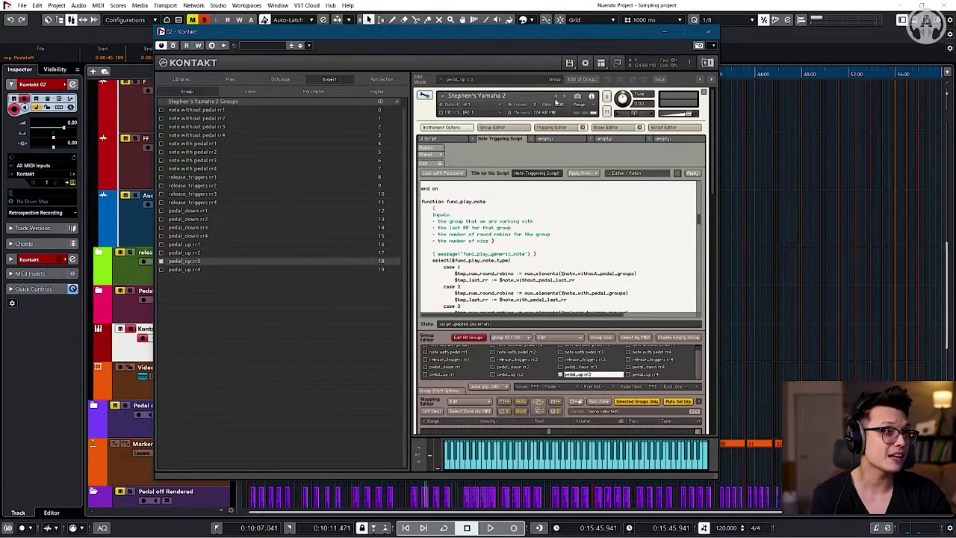
left_click(425, 96)
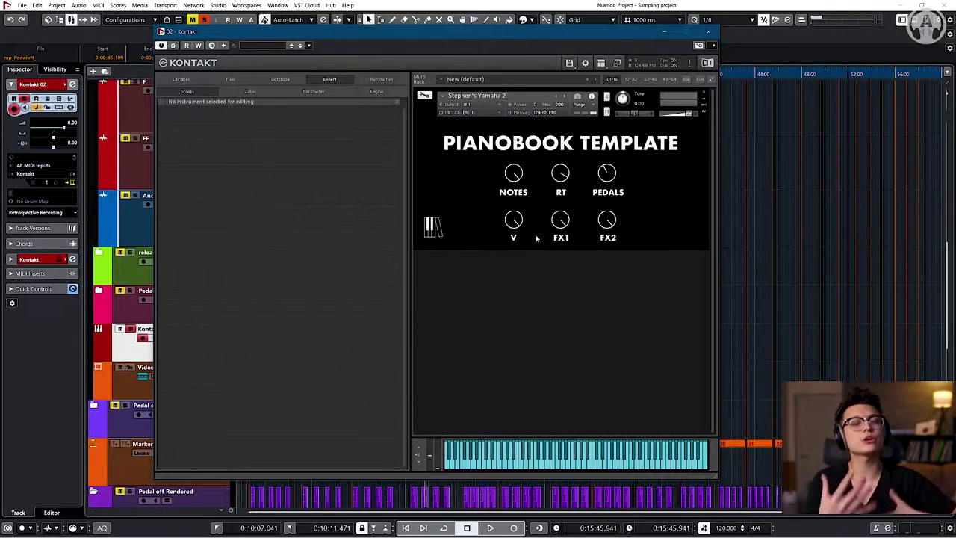